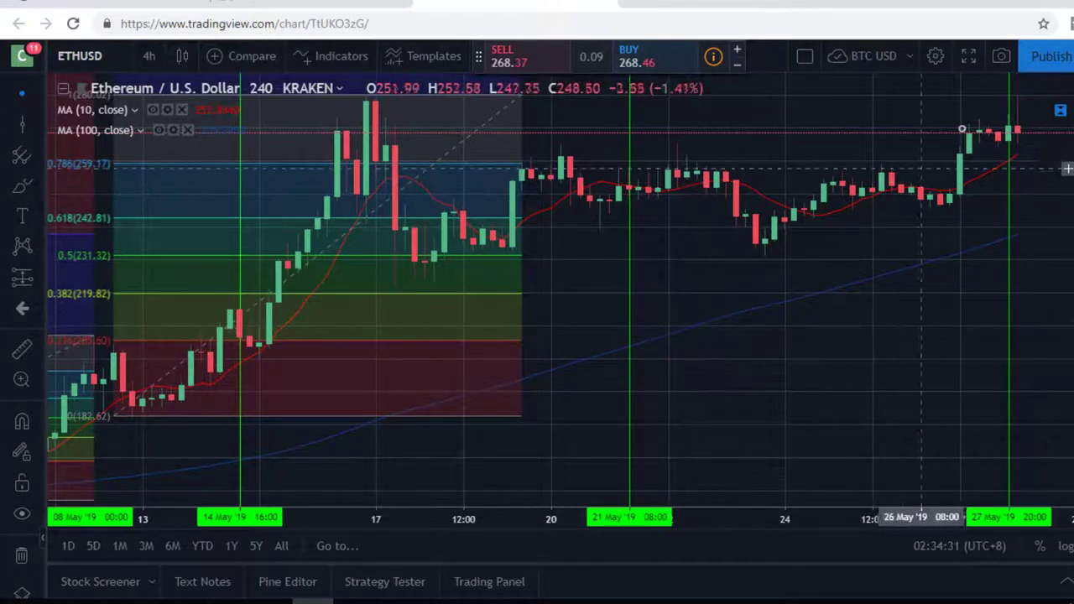
Step: Examine the 17–19 May pullback and rebound against the Fibonacci retracement levels with the price chart maximized over the MACD pane
click(1060, 109)
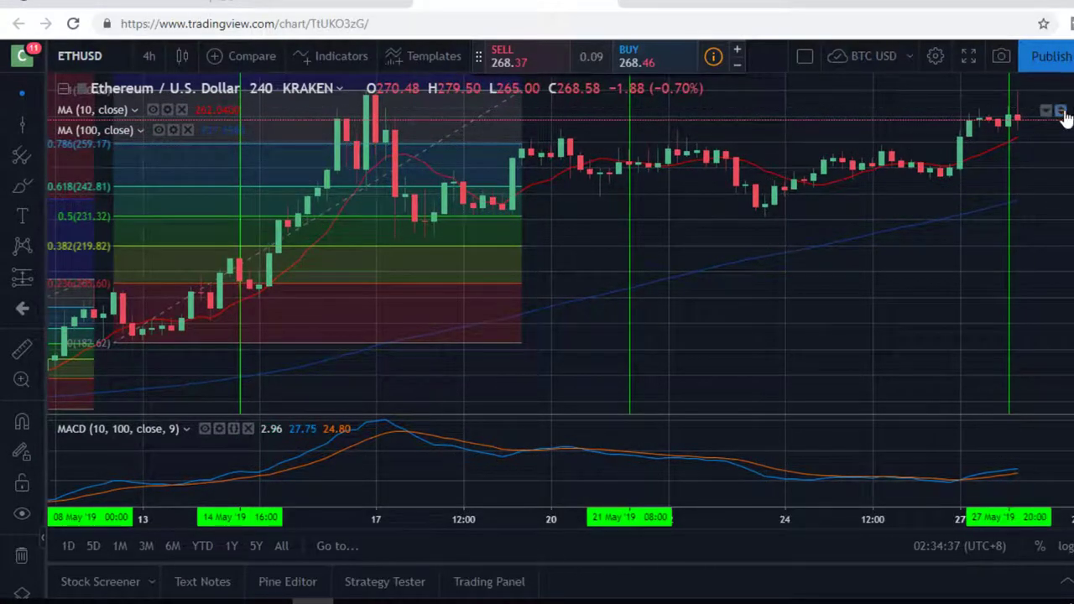
click(1060, 111)
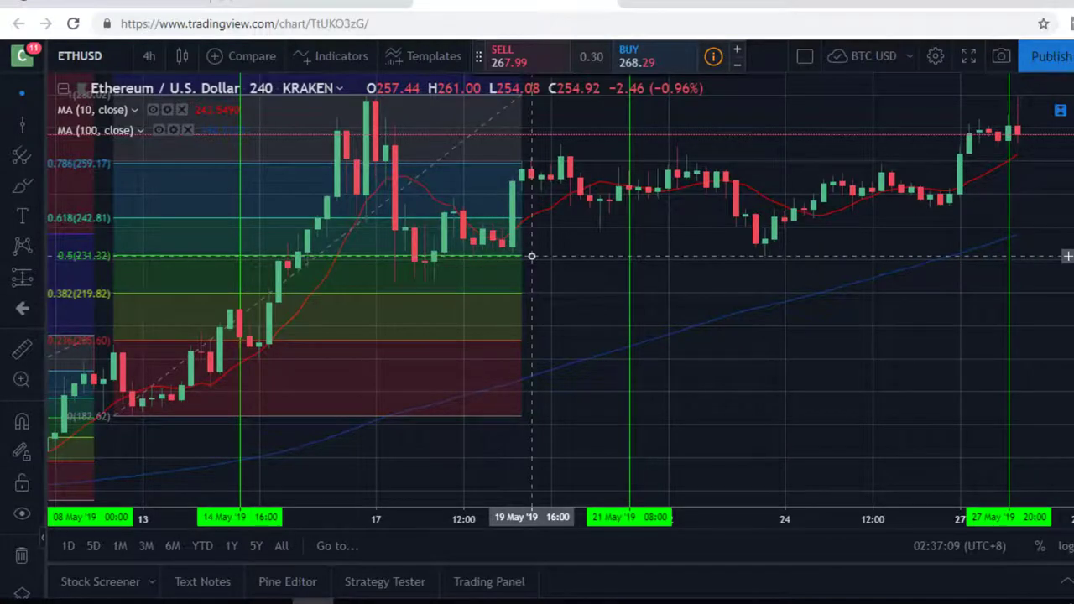
click(413, 261)
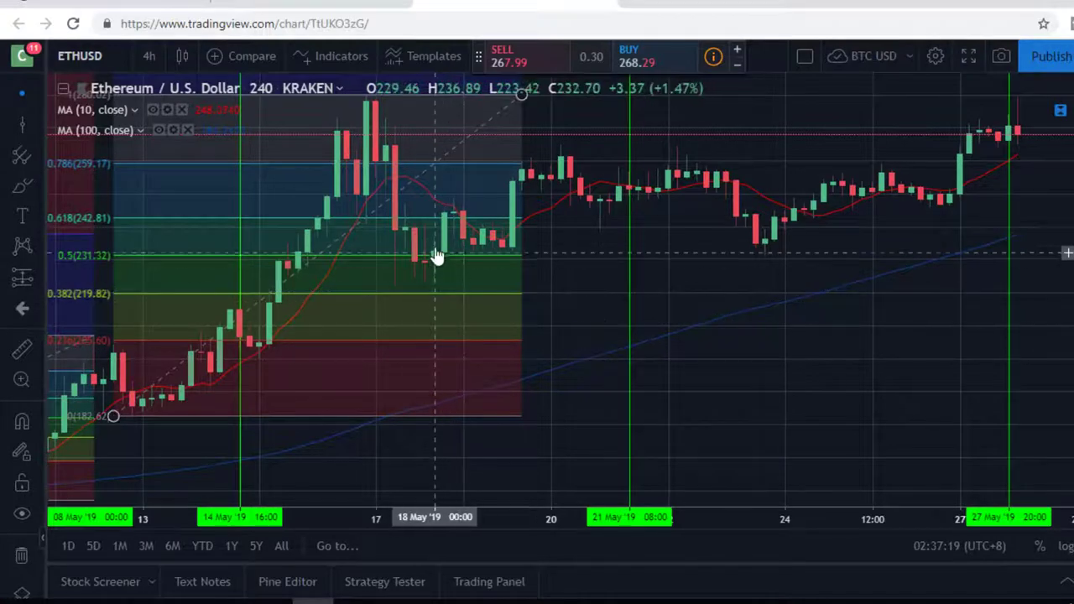
scroll(443, 285, up, 2)
scroll(663, 314, up, 4)
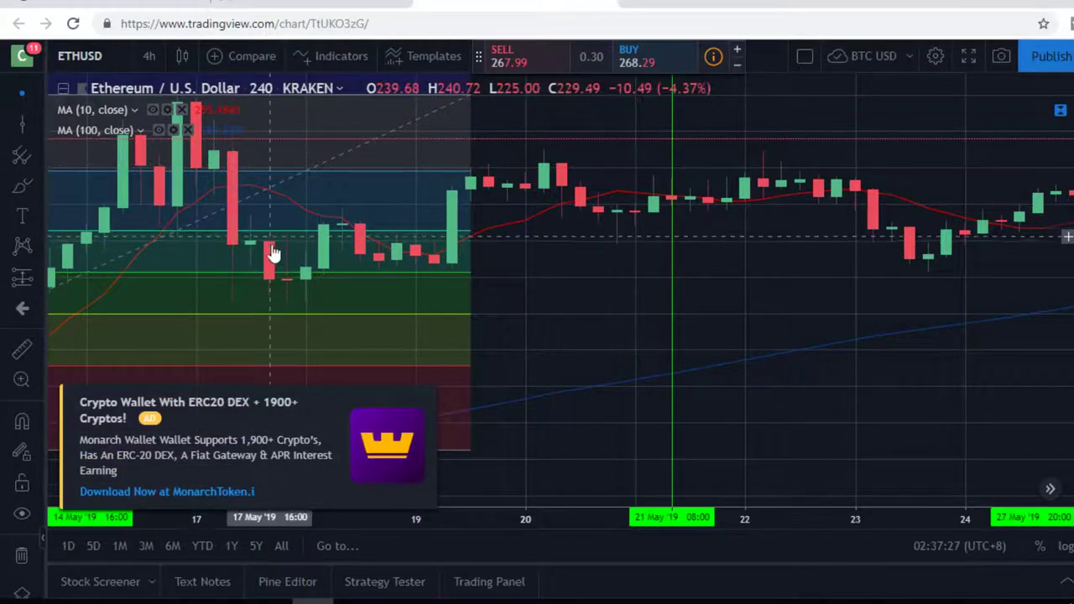
click(424, 398)
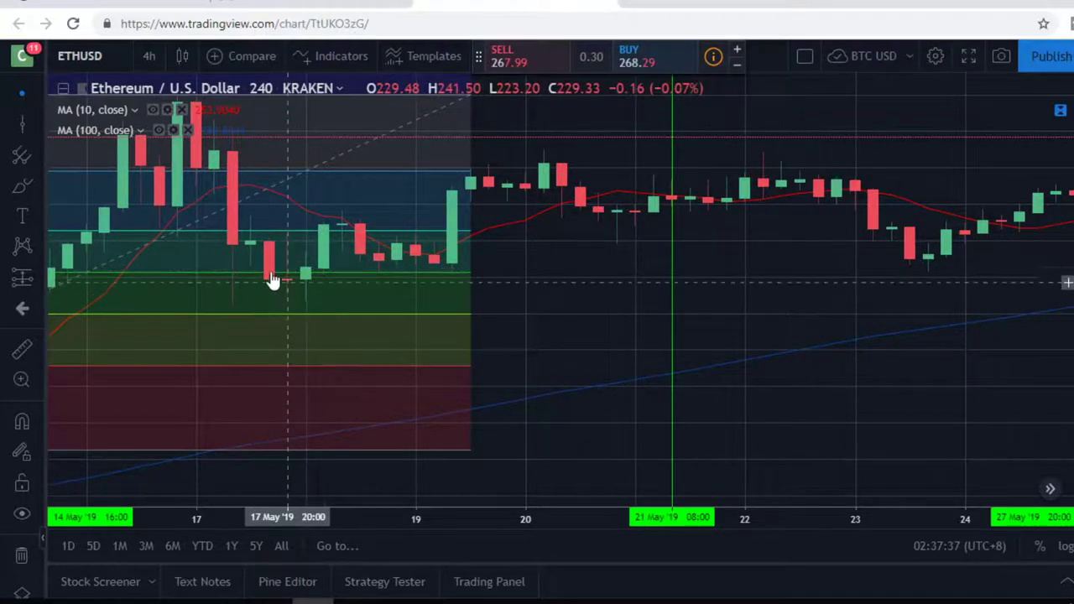
scroll(291, 304, down, 3)
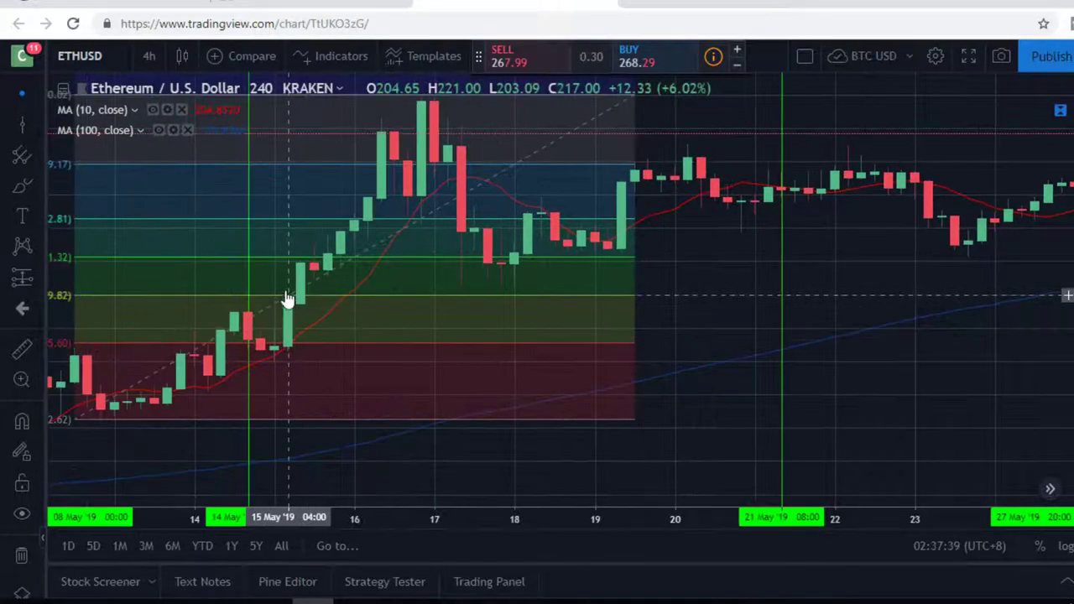
scroll(398, 283, down, 1)
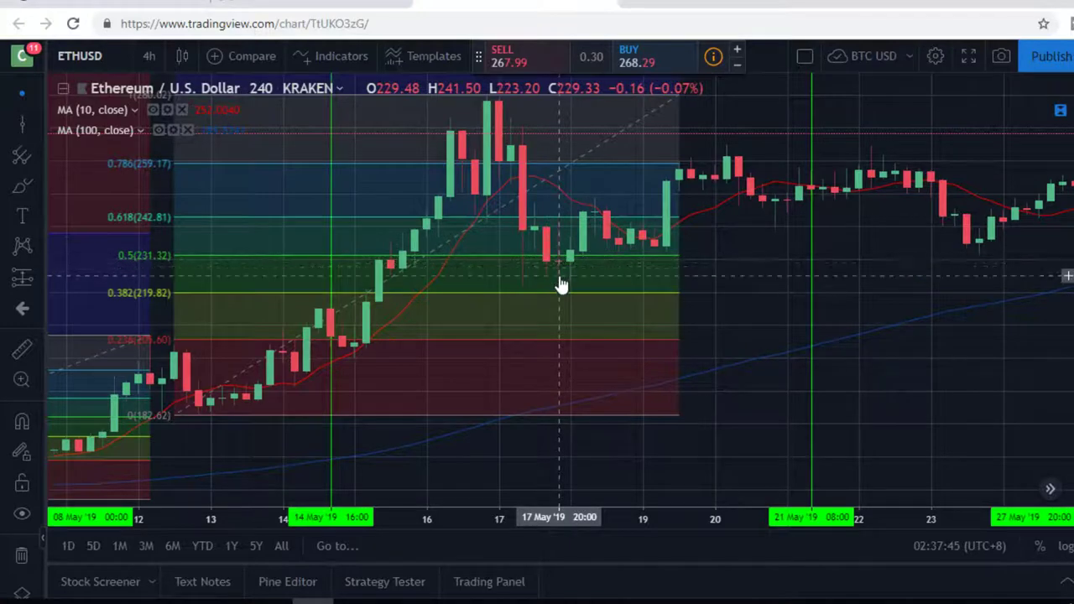
drag(561, 275, 292, 304)
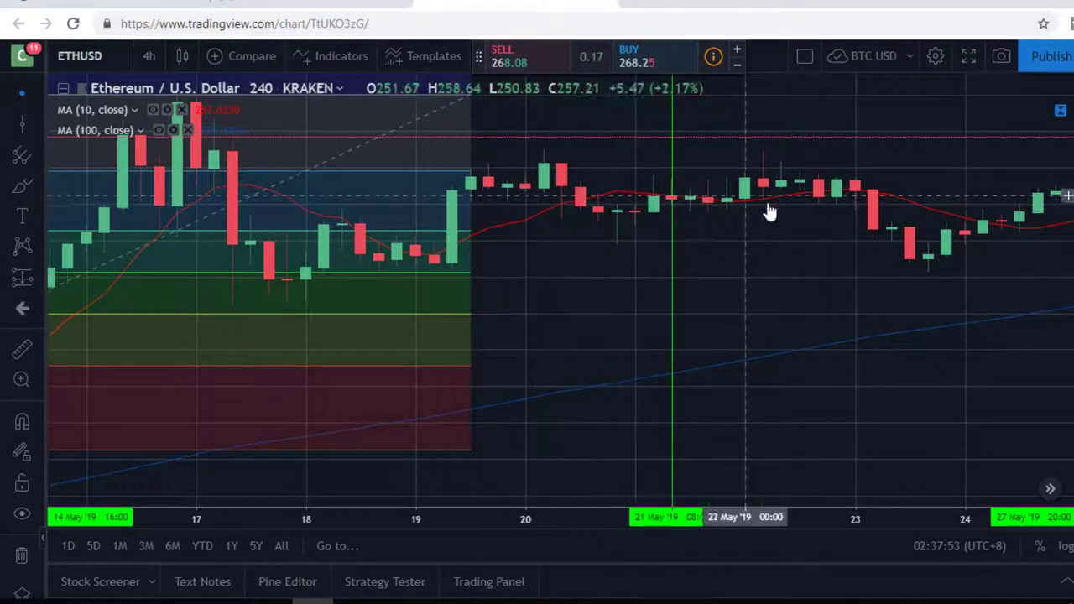
scroll(456, 367, down, 5)
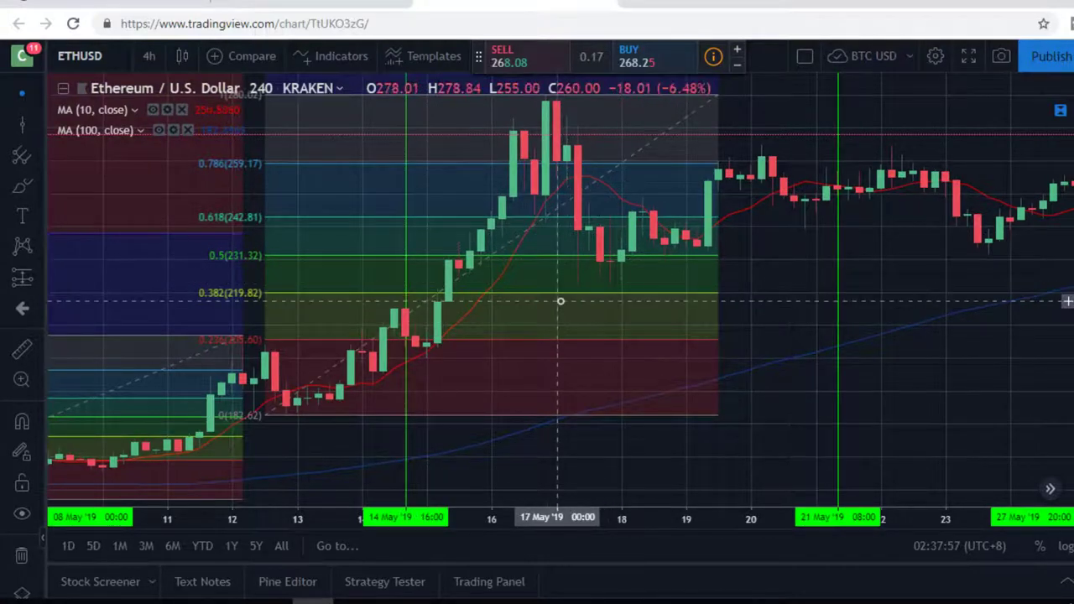
scroll(553, 305, up, 3)
scroll(553, 305, down, 2)
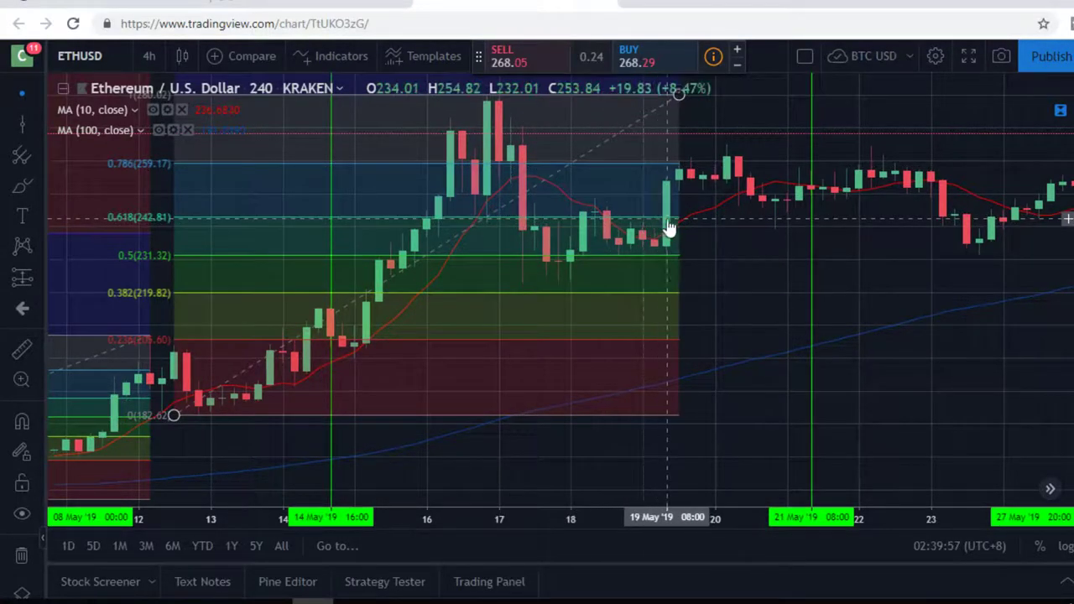
click(582, 233)
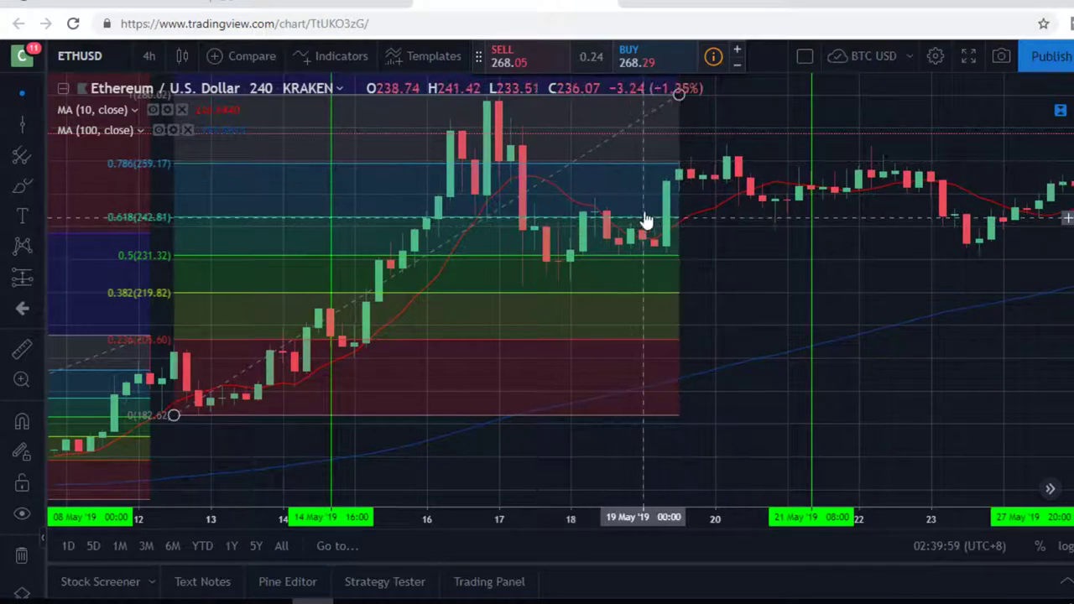
click(696, 296)
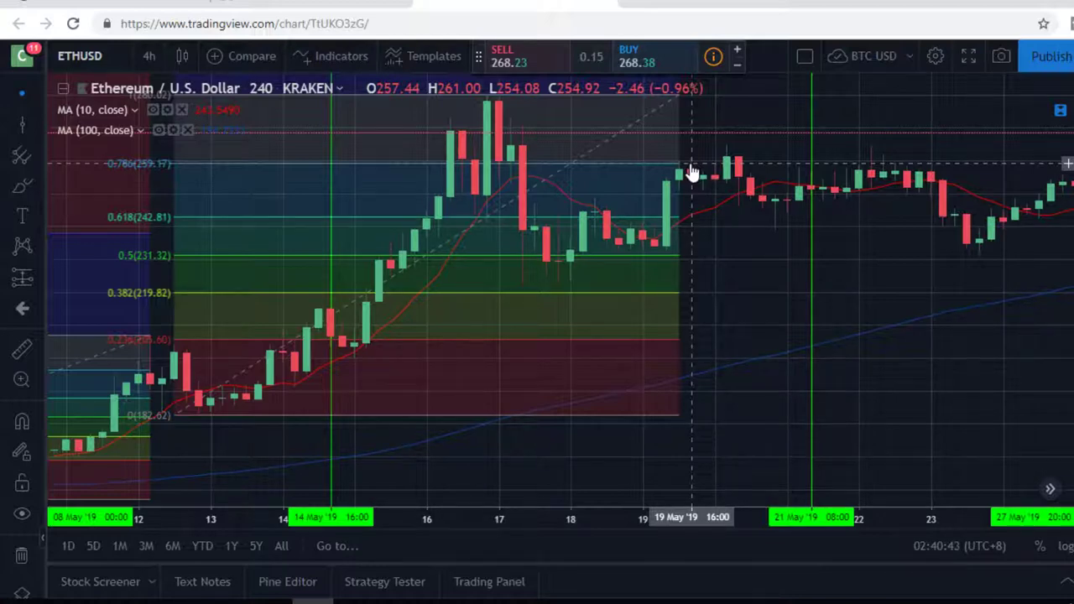
Step: Bring back the MACD pane below the ETHUSD price chart and dismiss the advertisement covering the chart
click(1060, 111)
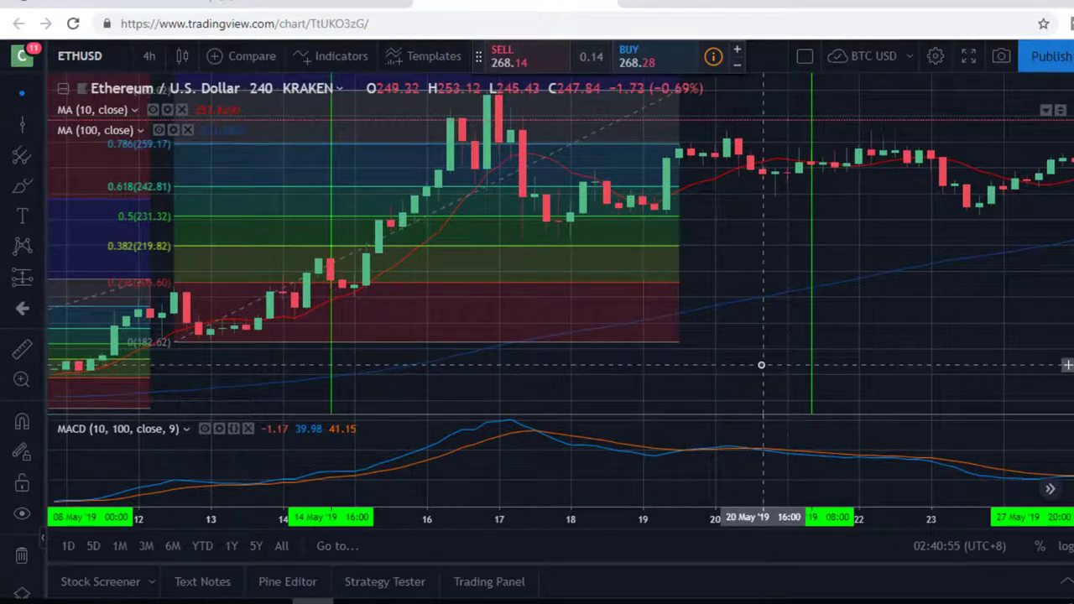
scroll(761, 365, up, 1)
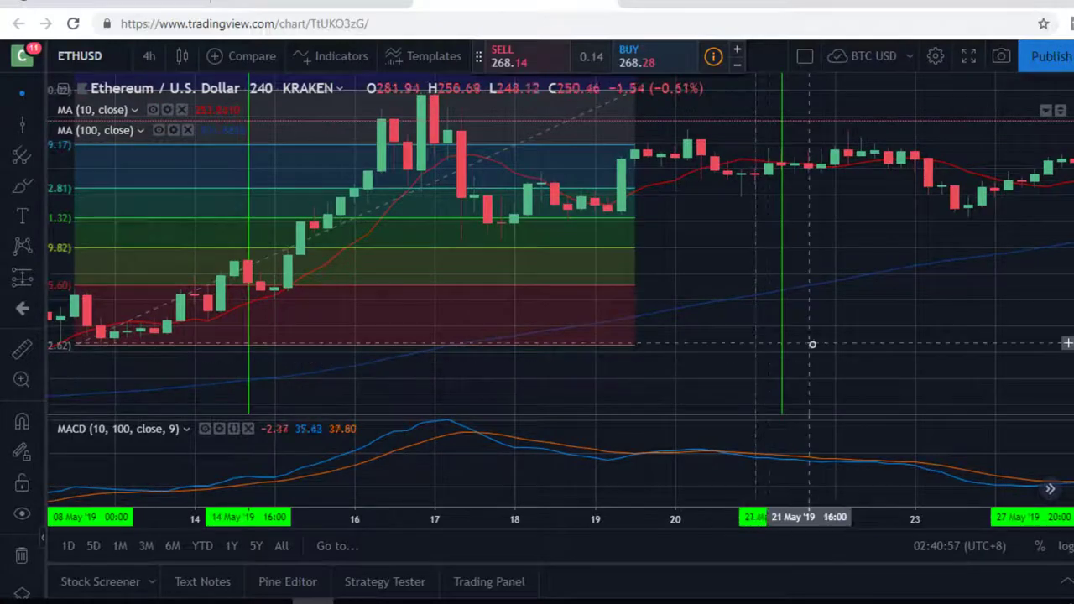
scroll(741, 337, down, 2)
scroll(741, 337, down, 1)
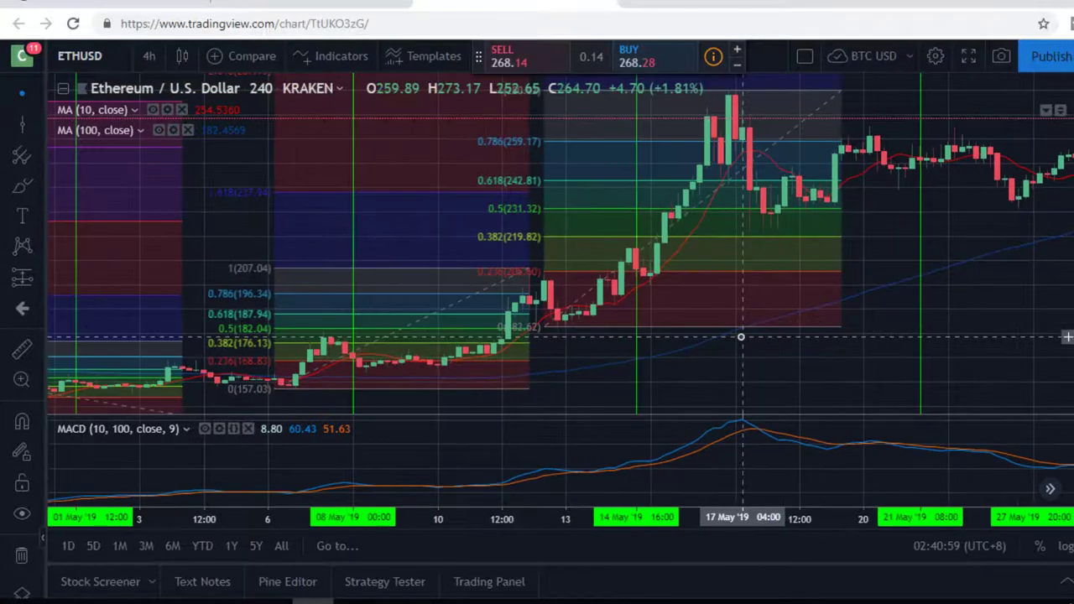
scroll(741, 337, down, 4)
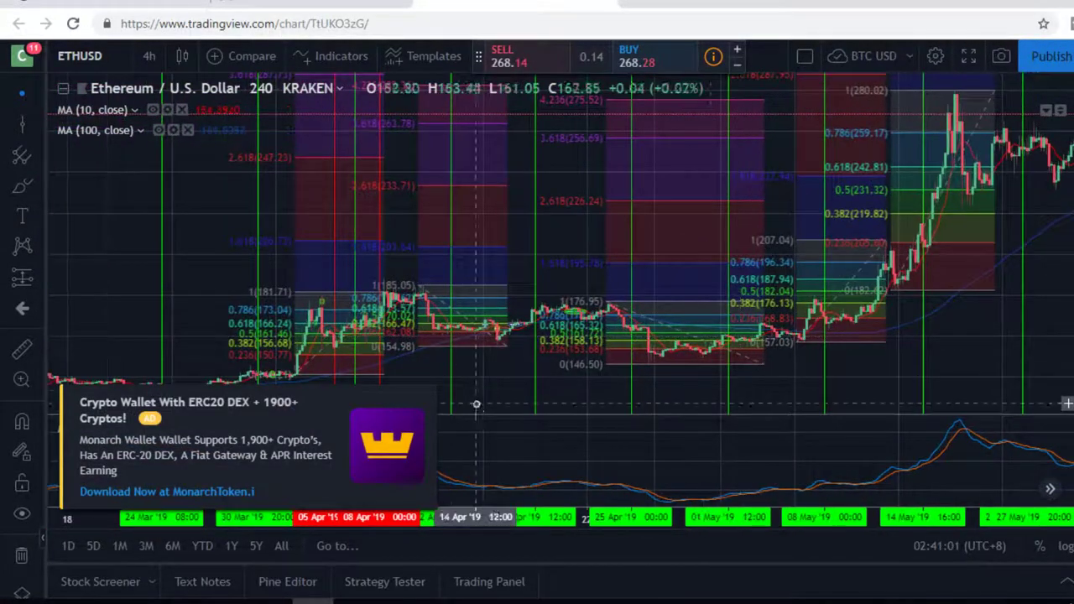
click(425, 394)
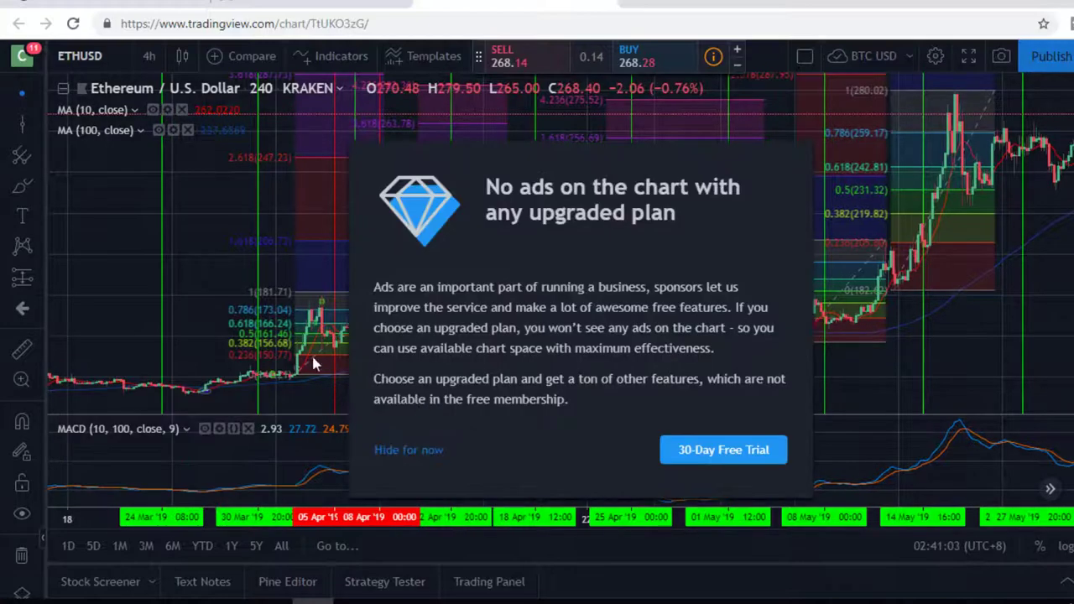
click(313, 364)
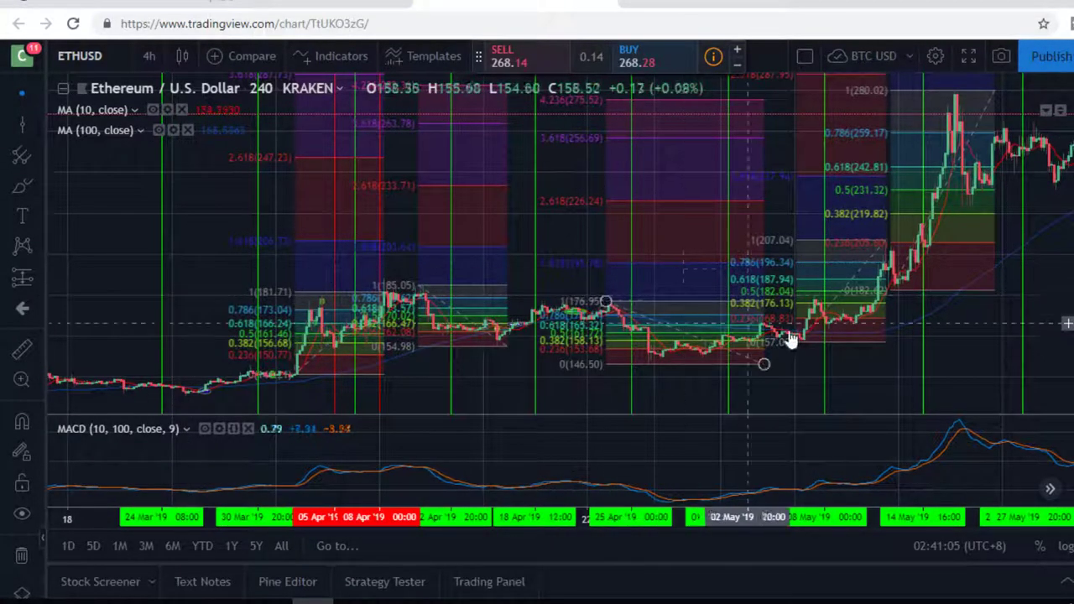
Step: Examine the ETHUSD candles from the mid-May rally through 27 May alongside the MACD lines
scroll(793, 340, up, 5)
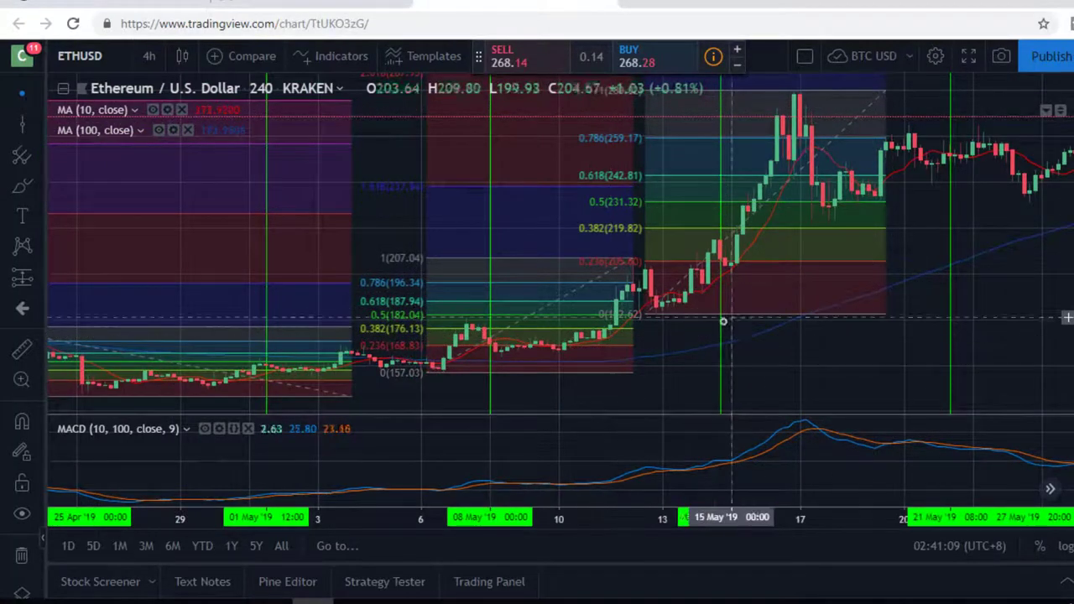
scroll(739, 353, up, 3)
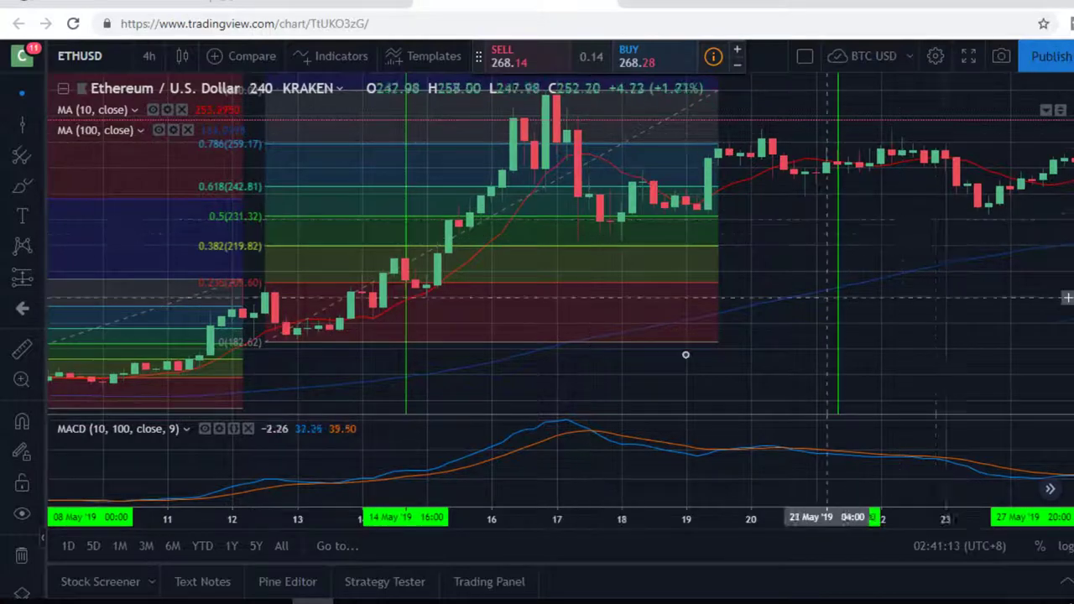
scroll(685, 355, up, 2)
drag(892, 324, 729, 325)
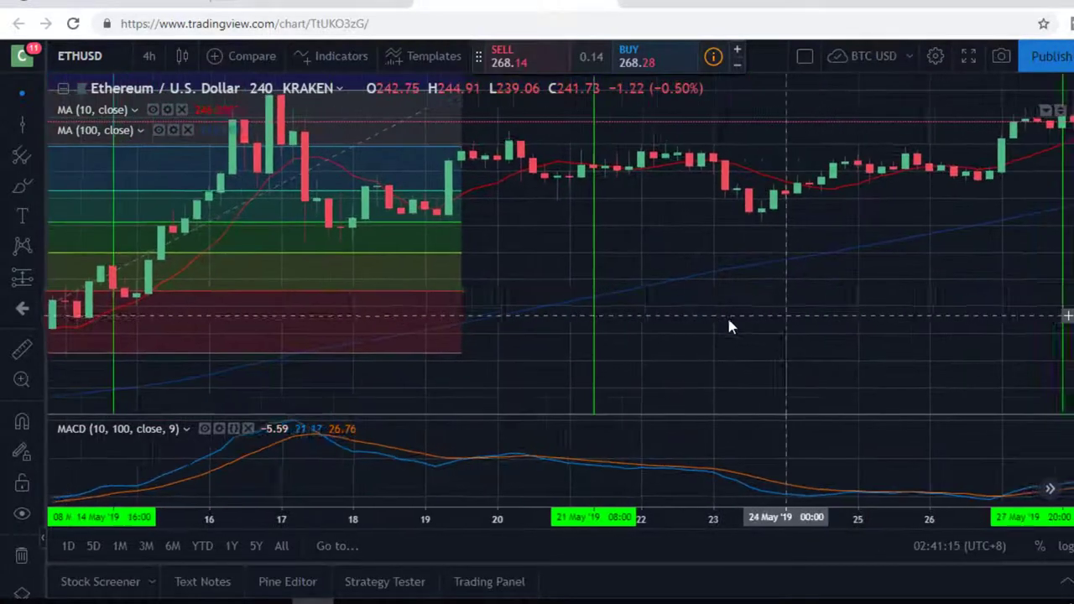
scroll(677, 327, down, 5)
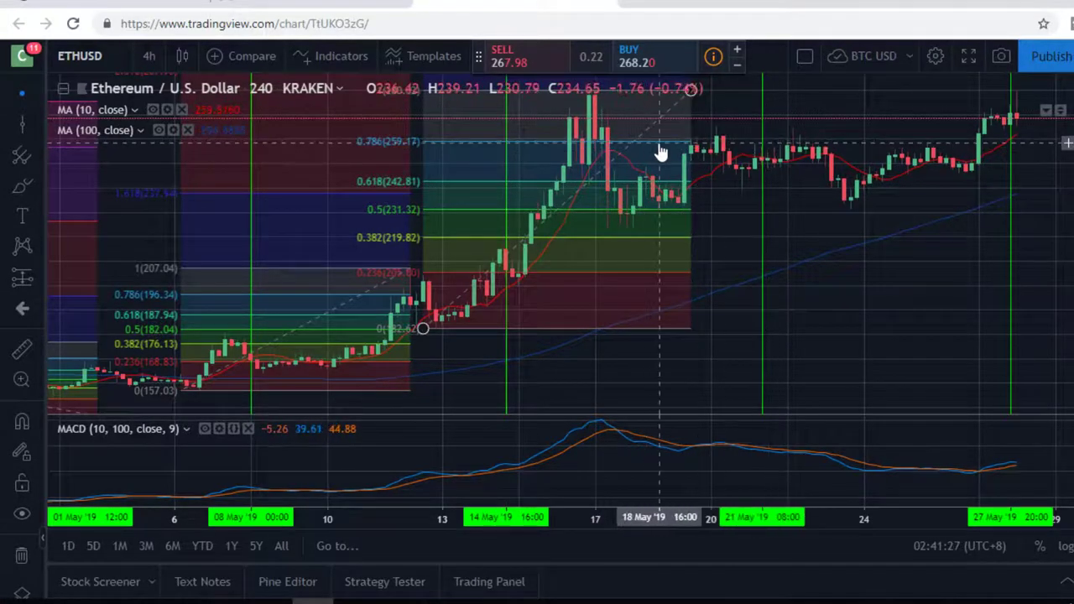
scroll(663, 233, up, 3)
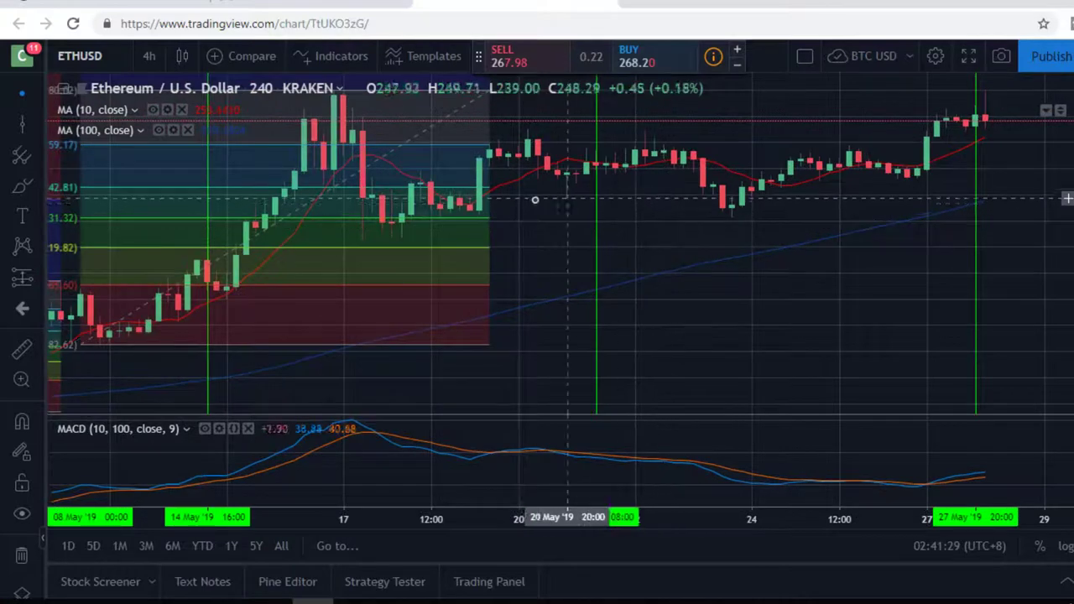
scroll(529, 204, down, 2)
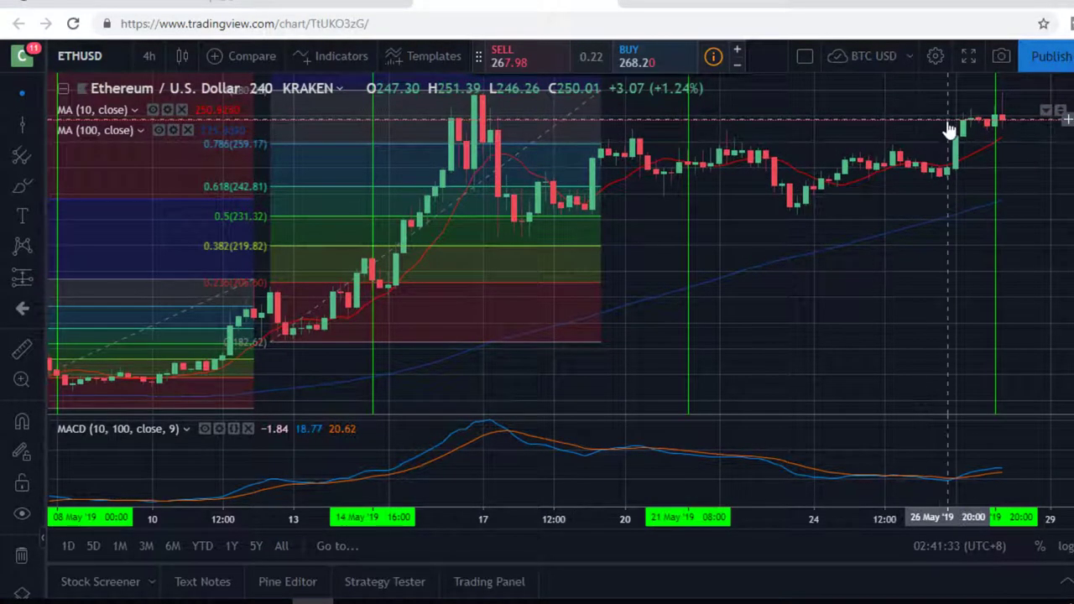
scroll(954, 151, up, 2)
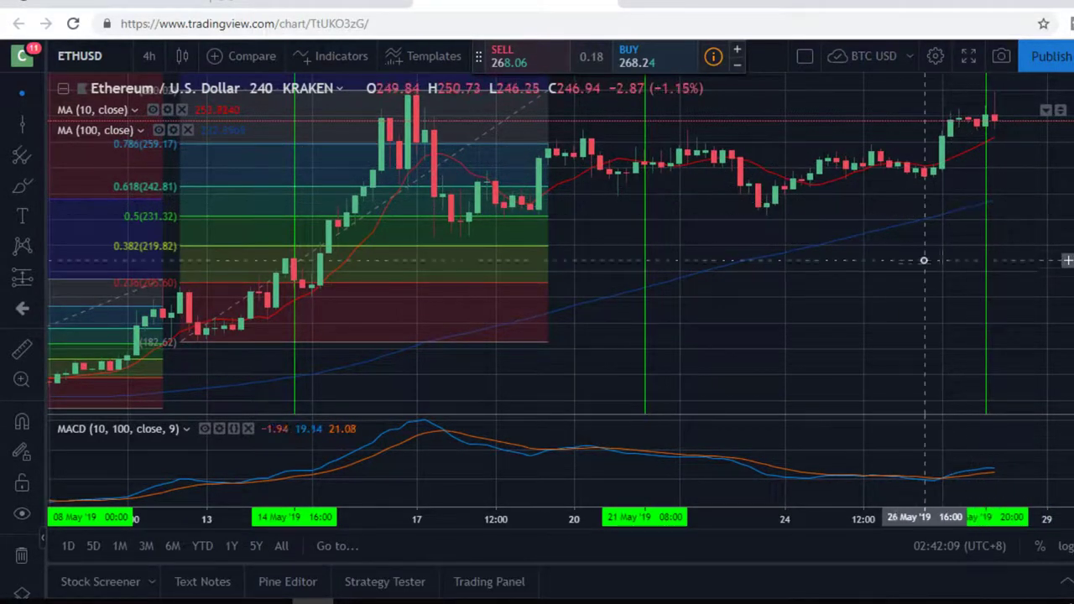
scroll(887, 444, up, 2)
scroll(887, 461, down, 1)
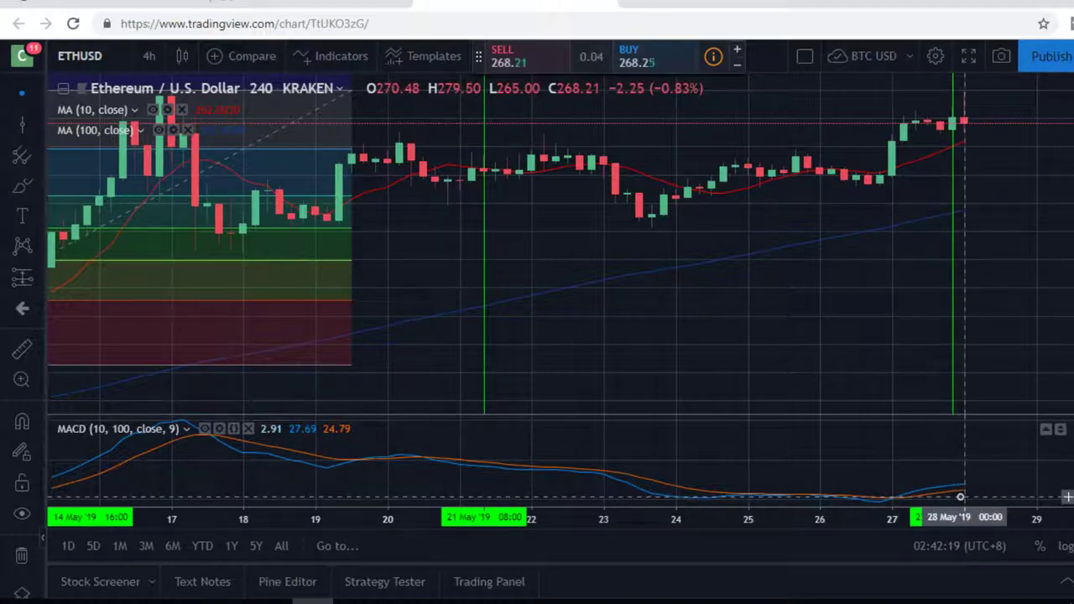
Step: Examine the MACD crossover around 27 May and compare the latest candles with the 17 May price peak
scroll(960, 497, down, 2)
scroll(1013, 474, down, 5)
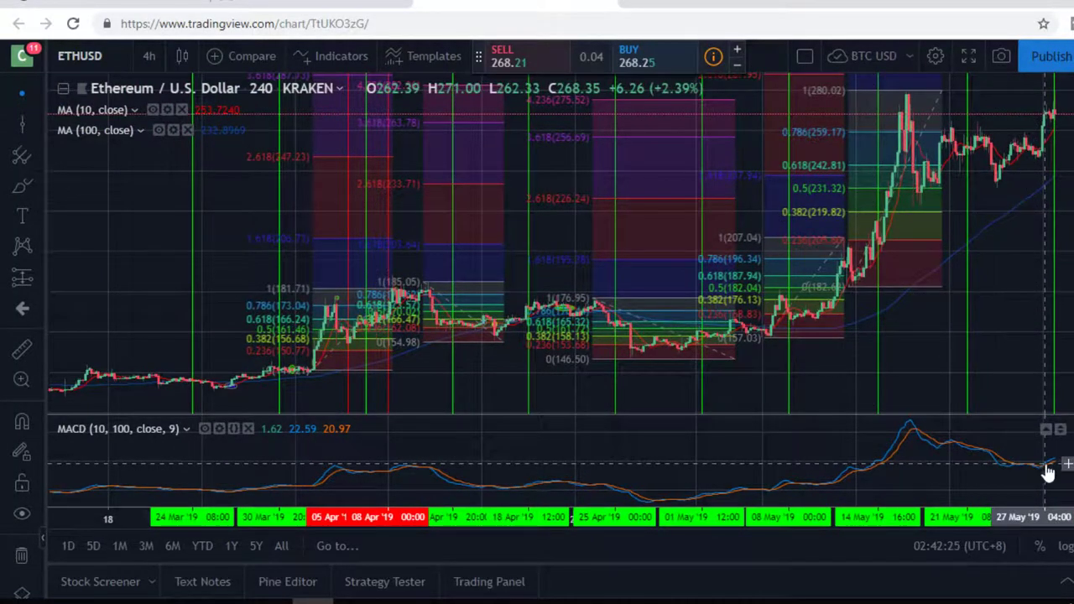
scroll(1045, 466, up, 6)
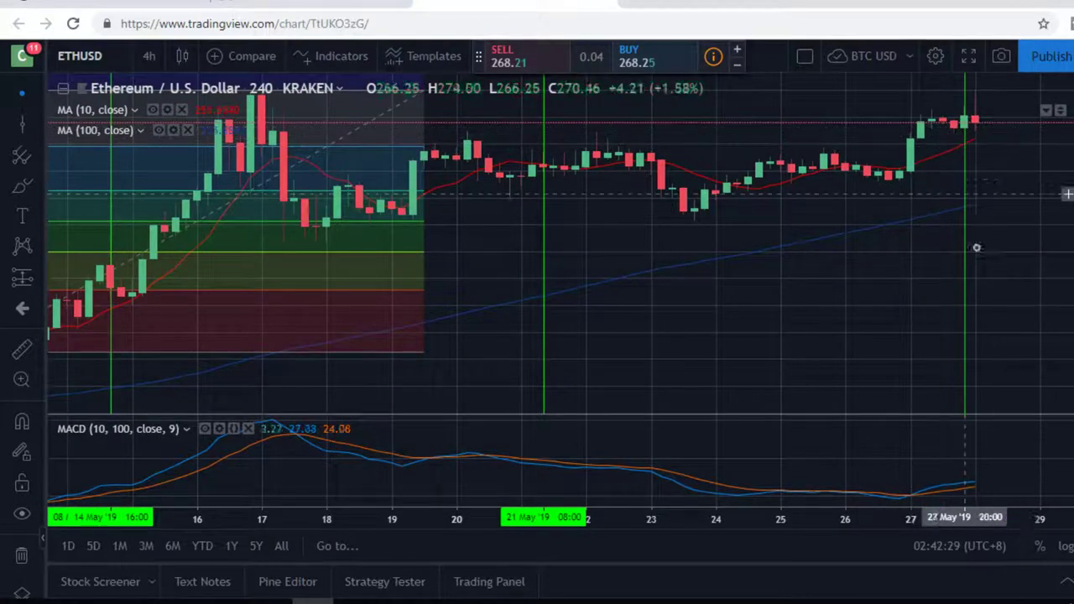
scroll(972, 438, up, 4)
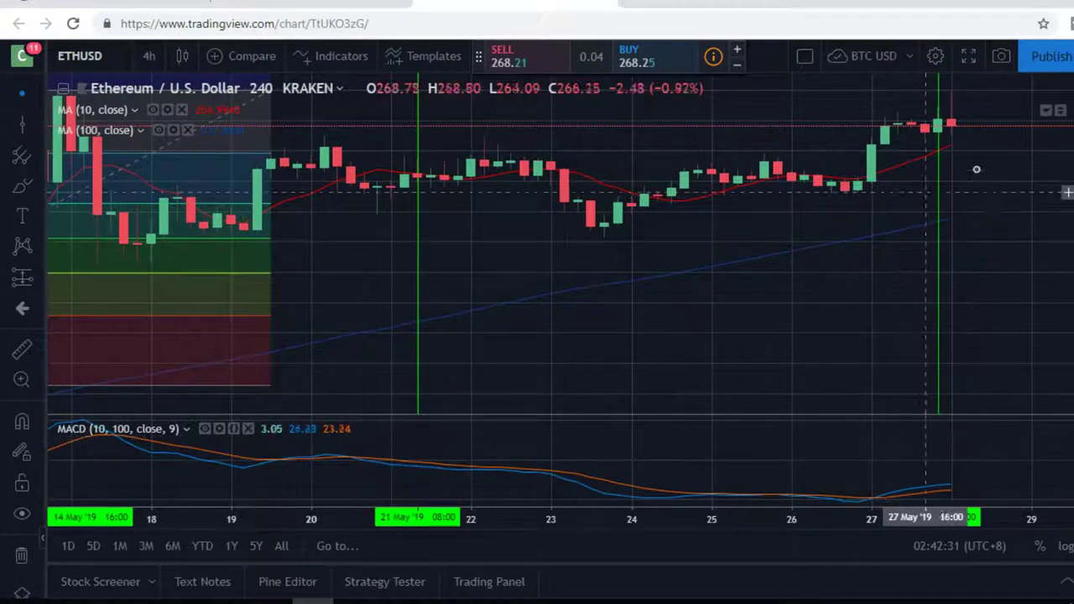
scroll(683, 391, down, 5)
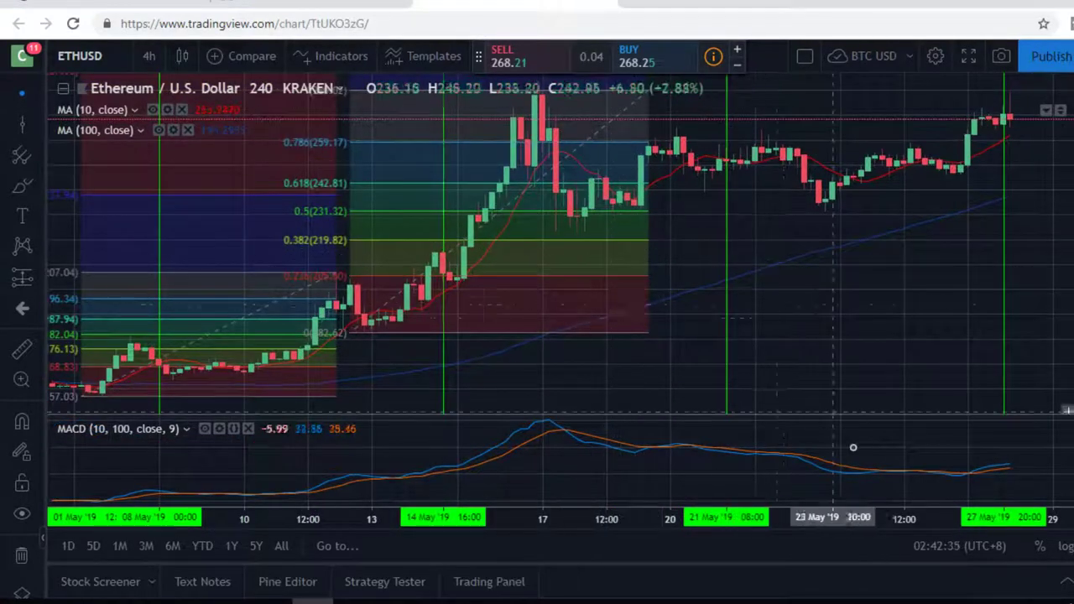
scroll(971, 462, up, 4)
scroll(791, 356, up, 4)
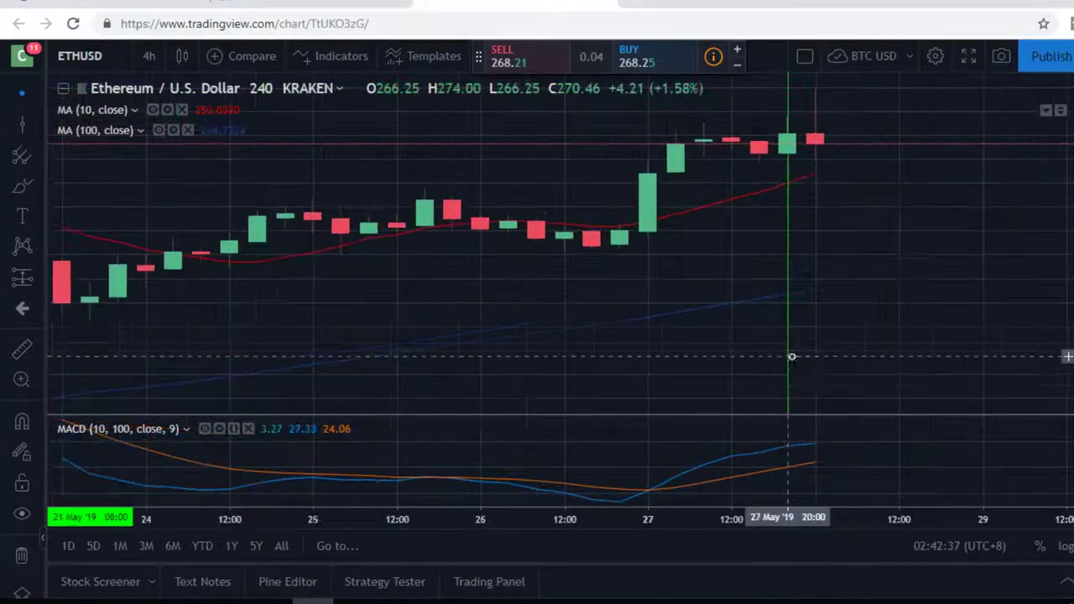
scroll(791, 363, down, 2)
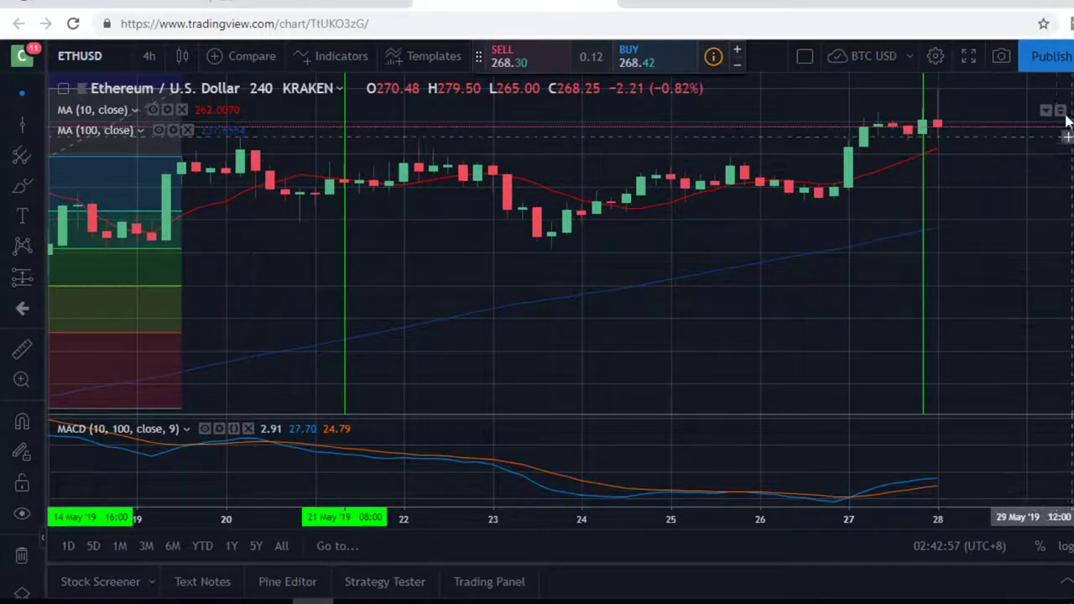
scroll(877, 257, down, 3)
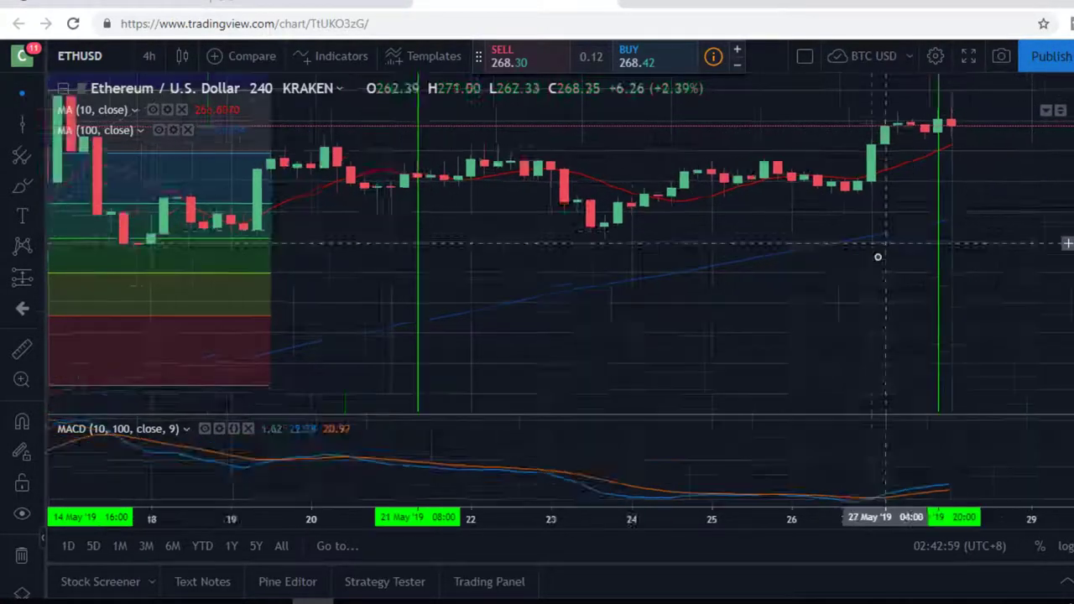
scroll(873, 305, down, 1)
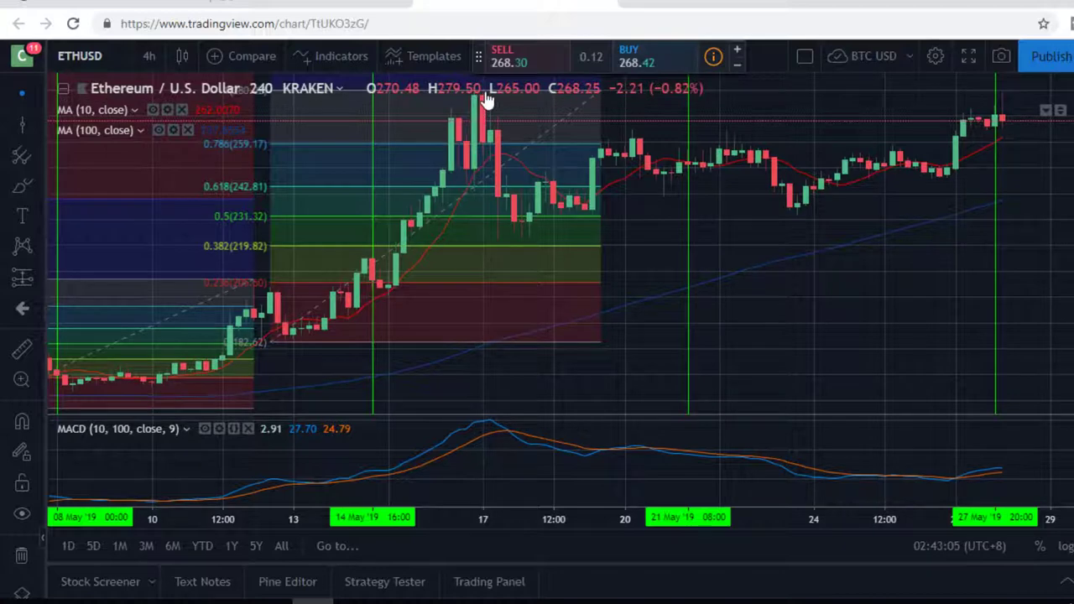
scroll(732, 98, down, 2)
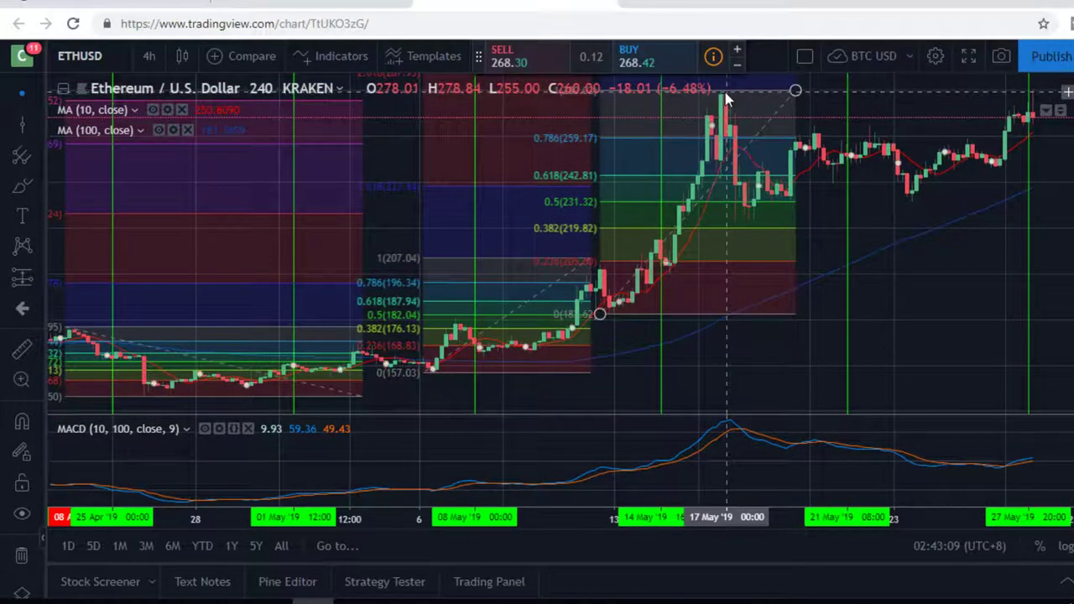
Step: Examine the 21–27 May ETHUSD candles against the 10 and 100 moving averages and the MACD lines
scroll(863, 267, up, 2)
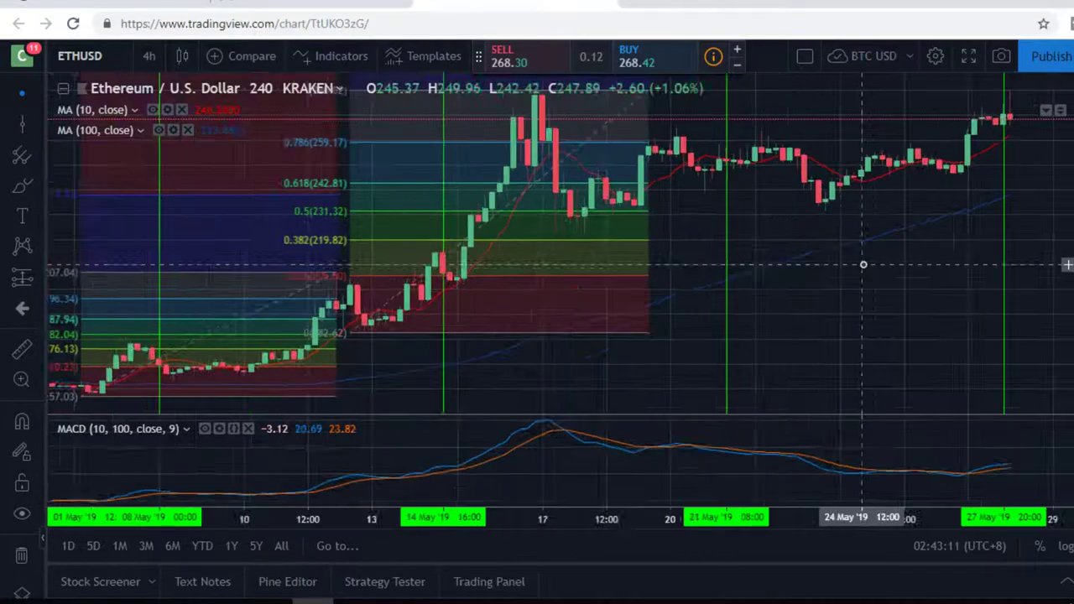
scroll(863, 265, up, 4)
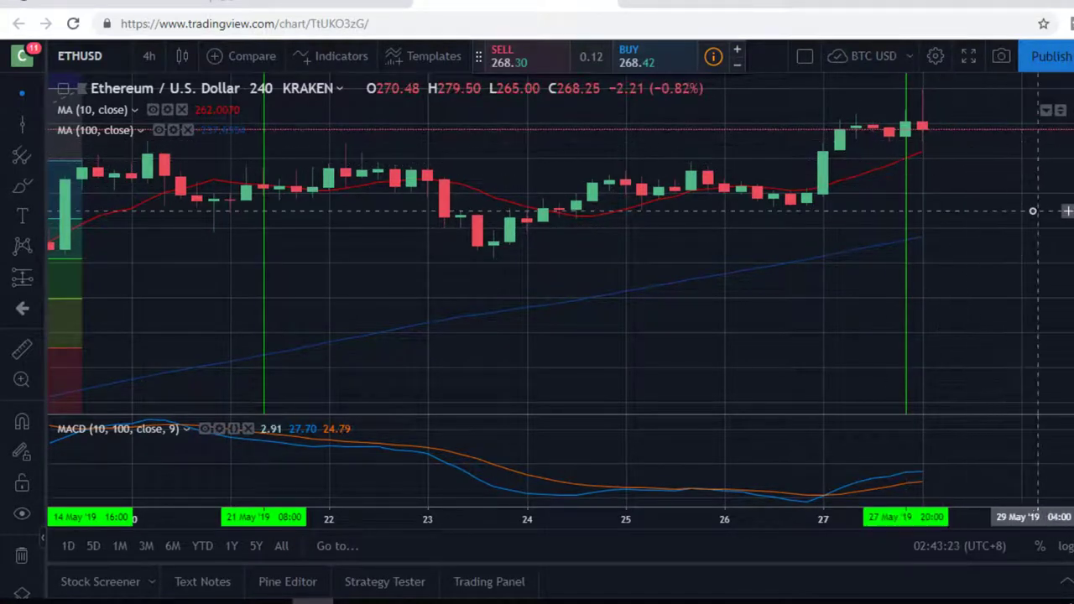
scroll(882, 283, up, 1)
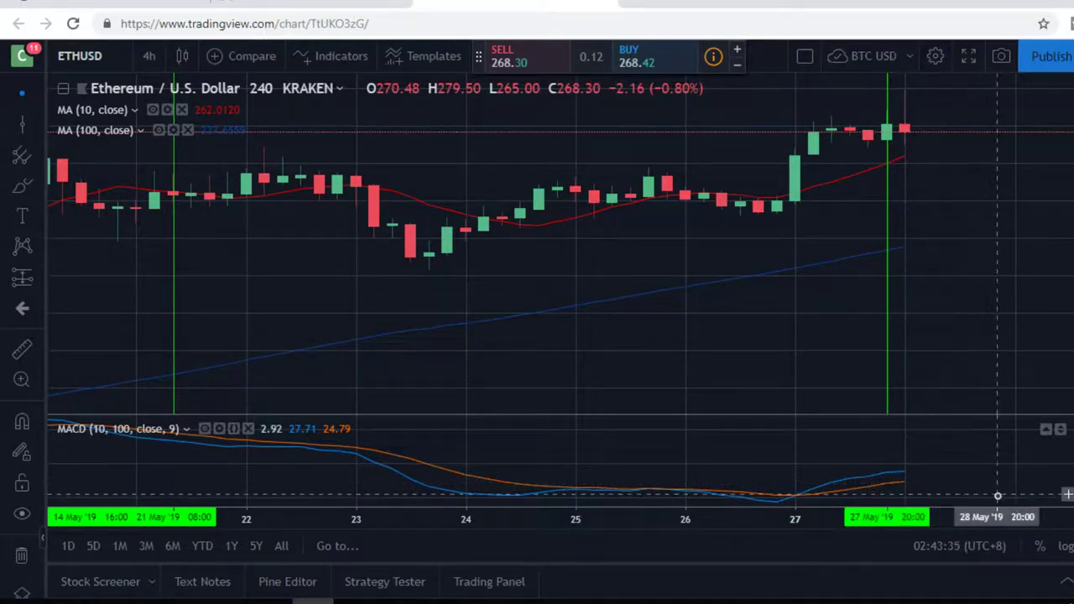
scroll(839, 434, down, 2)
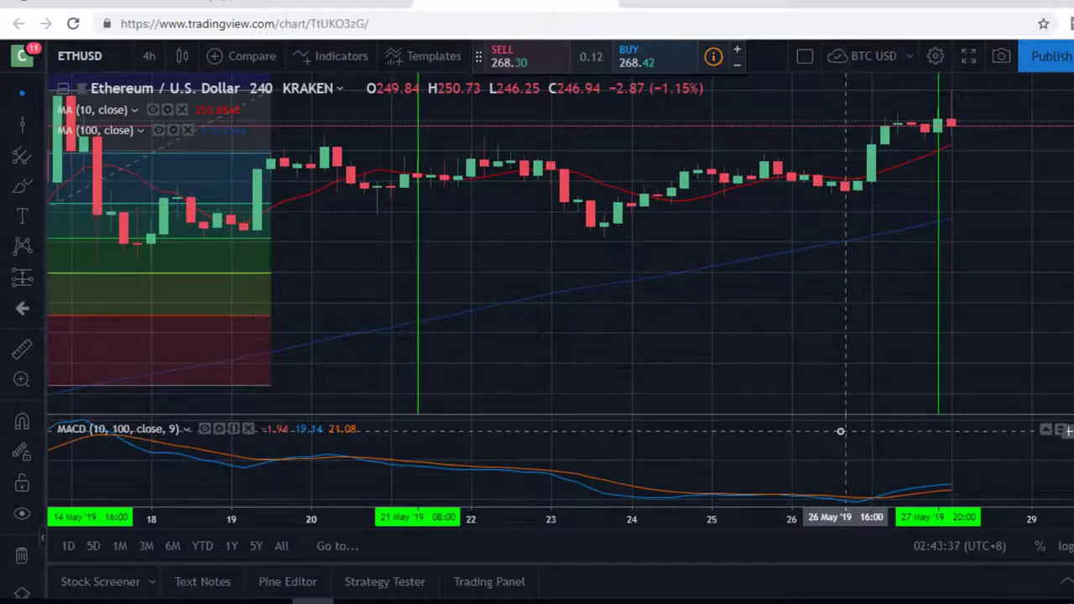
scroll(873, 428, up, 3)
scroll(776, 407, down, 3)
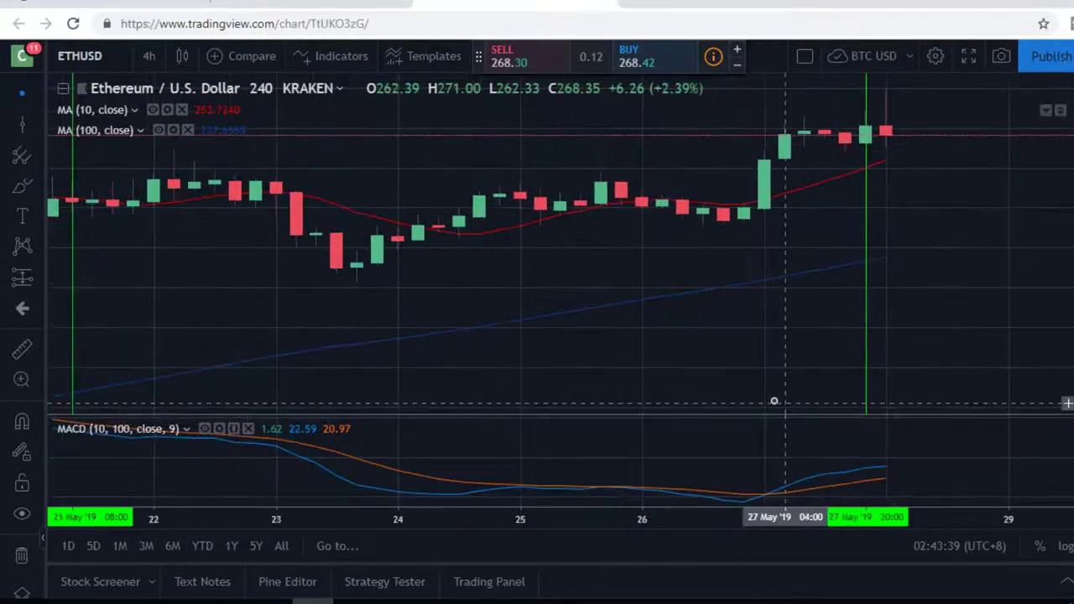
scroll(772, 404, down, 3)
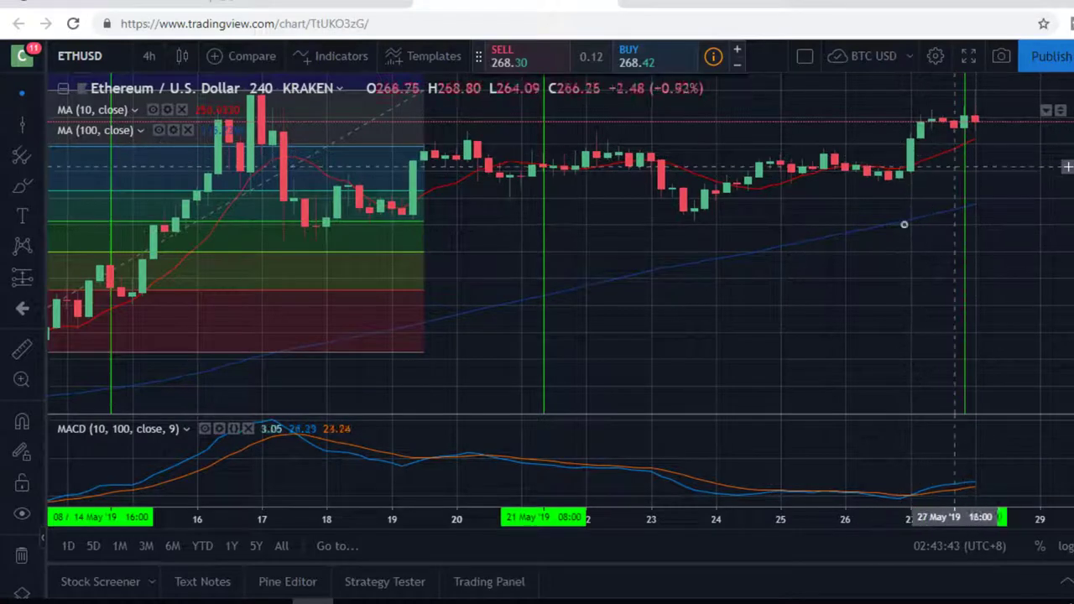
scroll(768, 311, up, 2)
scroll(767, 315, down, 1)
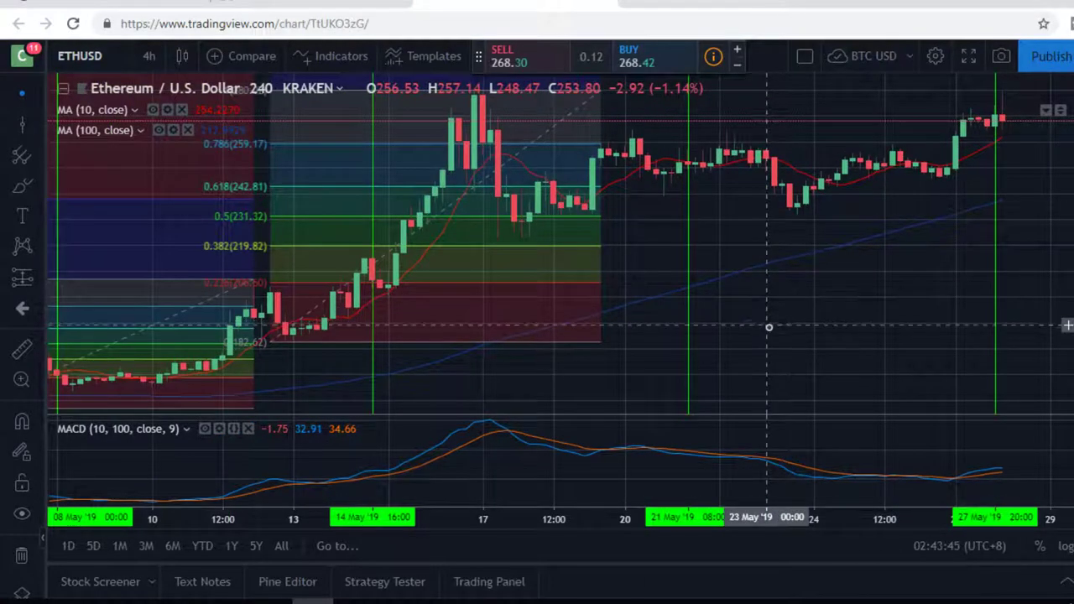
scroll(769, 327, up, 1)
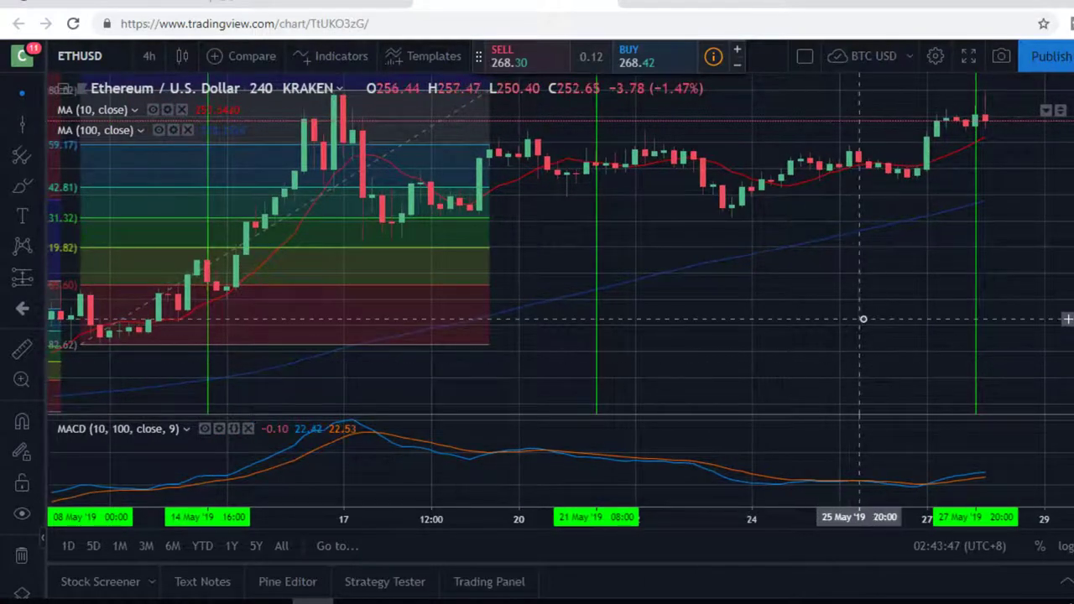
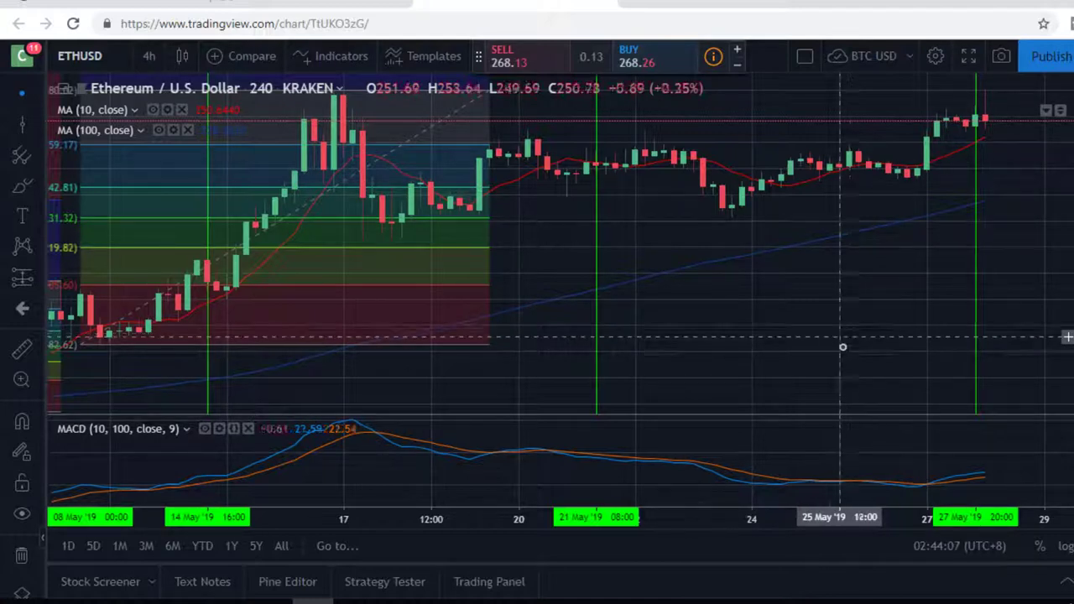
Step: Switch to the alternative.me Crypto Fear & Greed Index page and read the current and historical index values
click(300, 3)
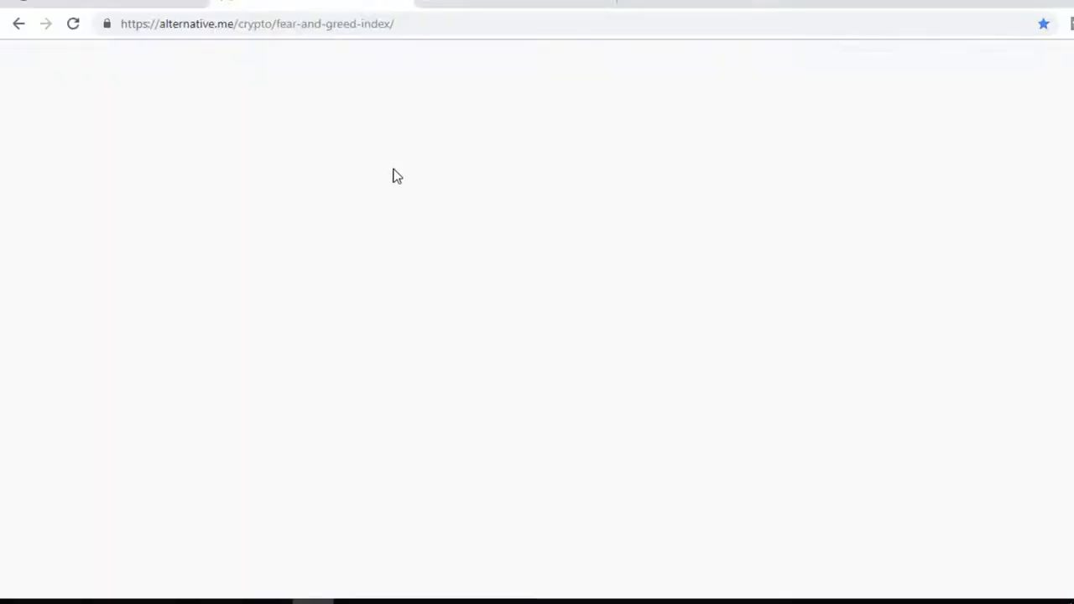
scroll(479, 277, down, 5)
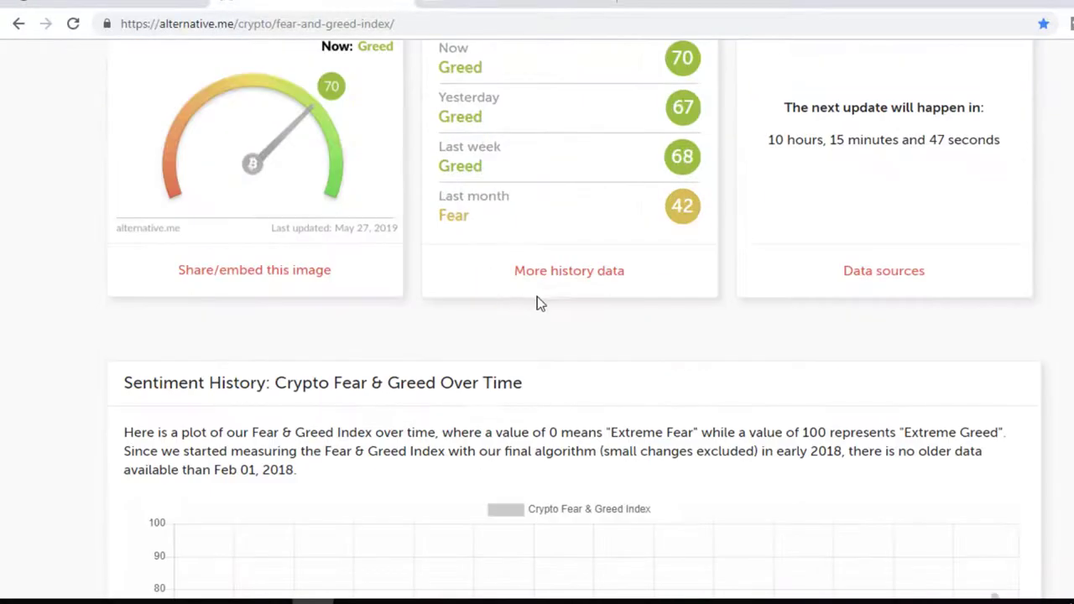
scroll(523, 302, up, 1)
scroll(554, 290, up, 1)
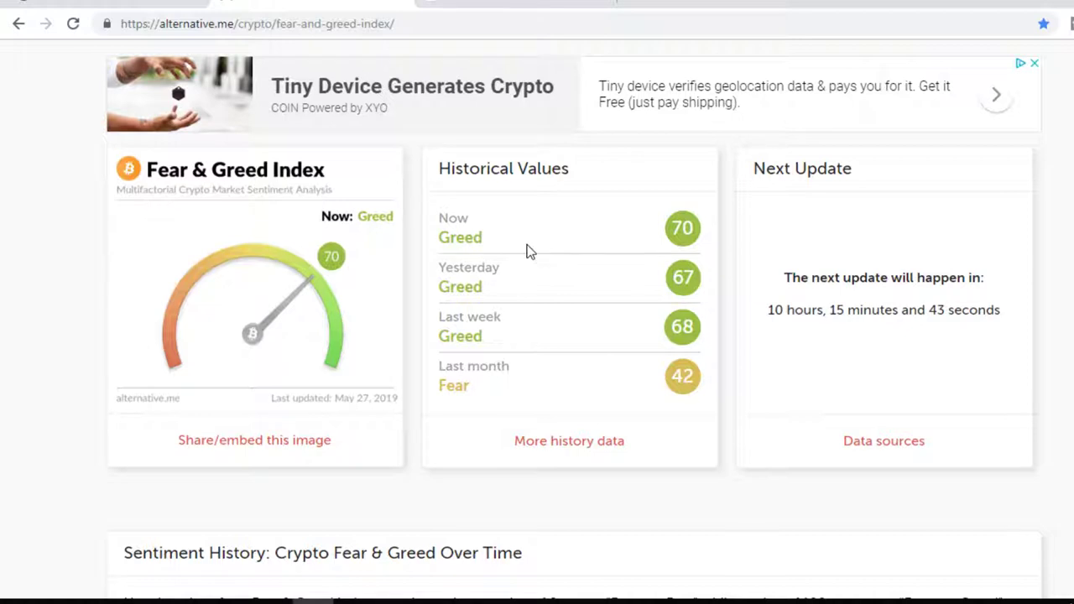
scroll(537, 248, up, 1)
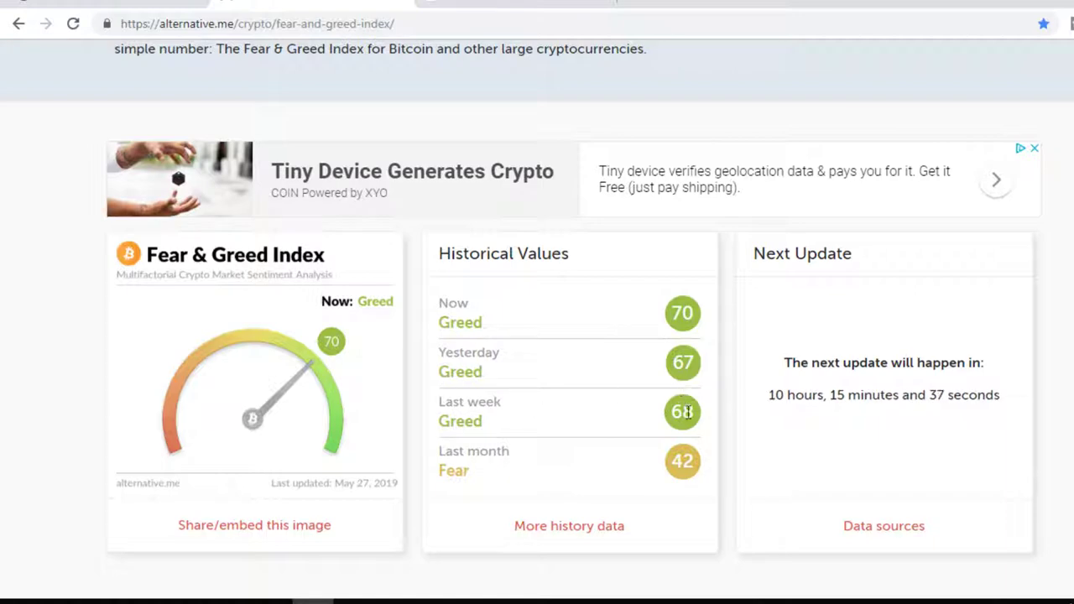
Step: Inspect the 27 May 2019 data point on the Crypto Fear & Greed Over Time plot
scroll(724, 478, down, 5)
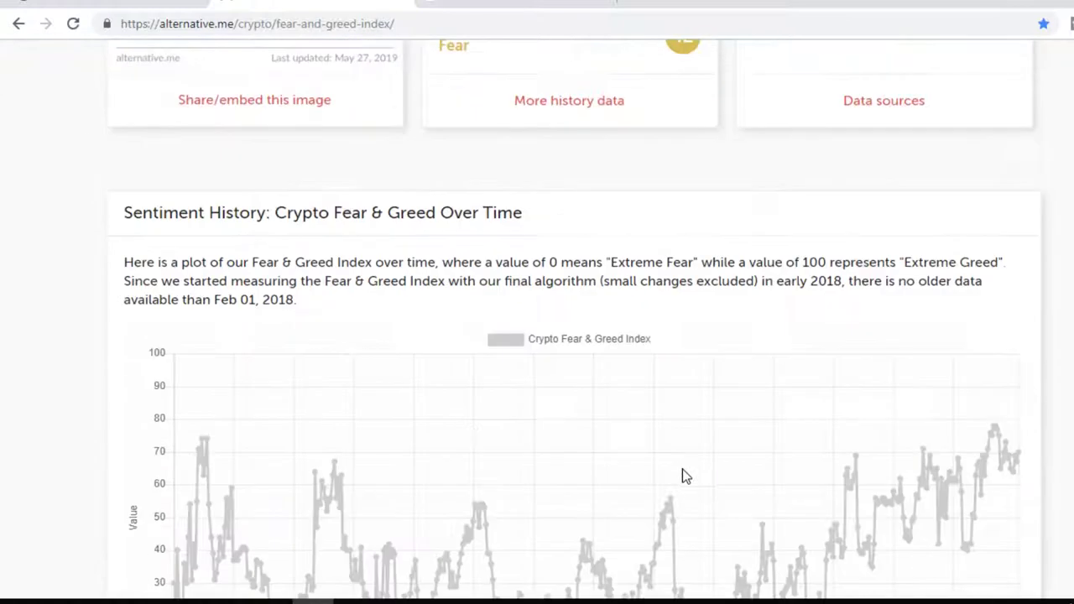
mouse_move(1010, 467)
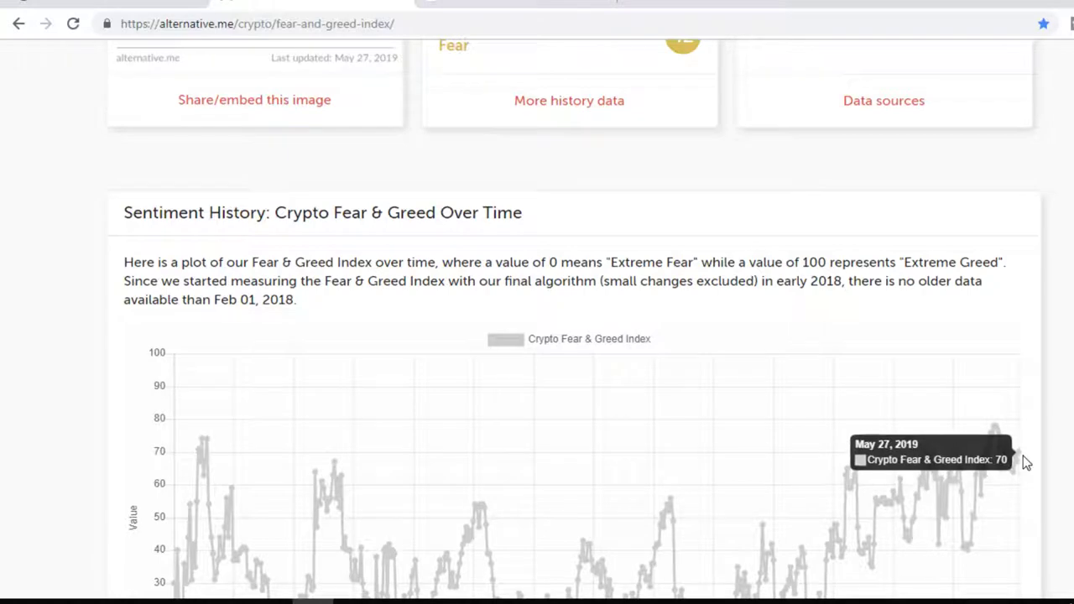
scroll(277, 91, up, 2)
scroll(278, 92, down, 2)
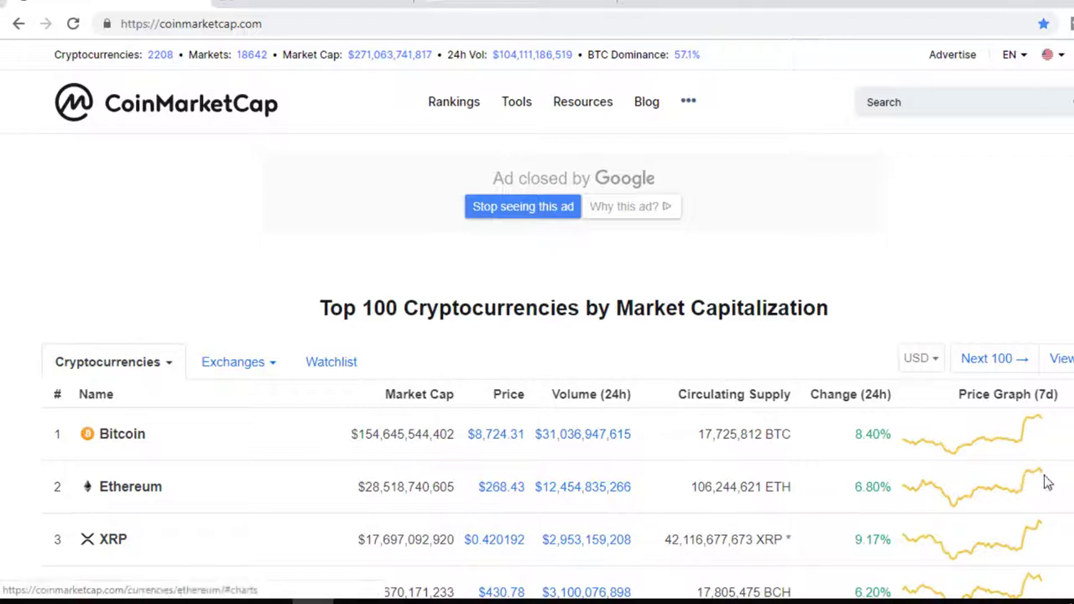
Step: Return to the TradingView ETHUSD chart and review the May rally against the Fibonacci levels and the 100-period moving average
click(492, 6)
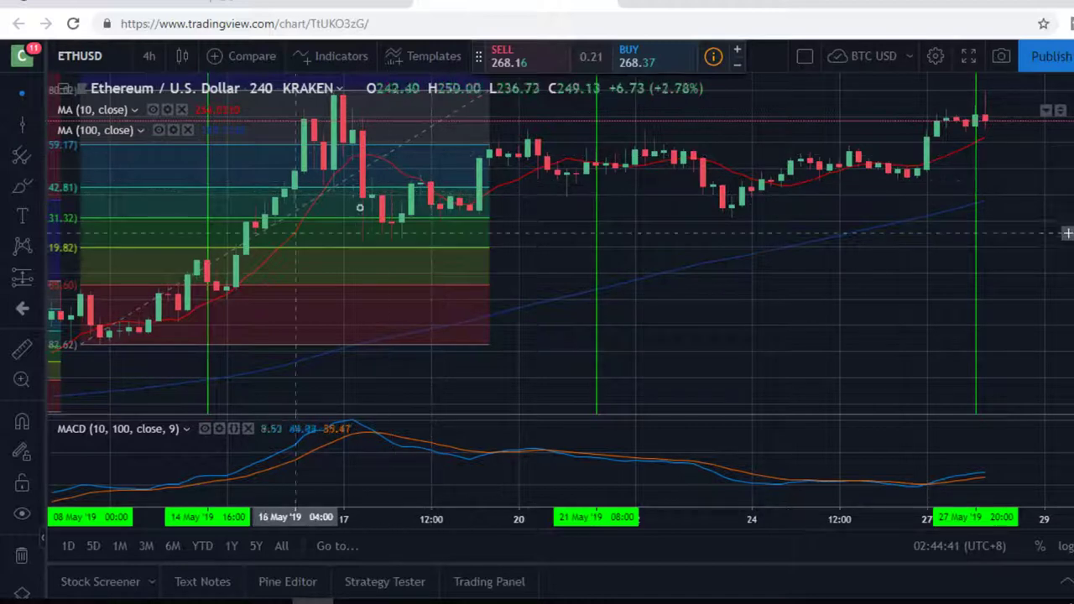
right_click(563, 161)
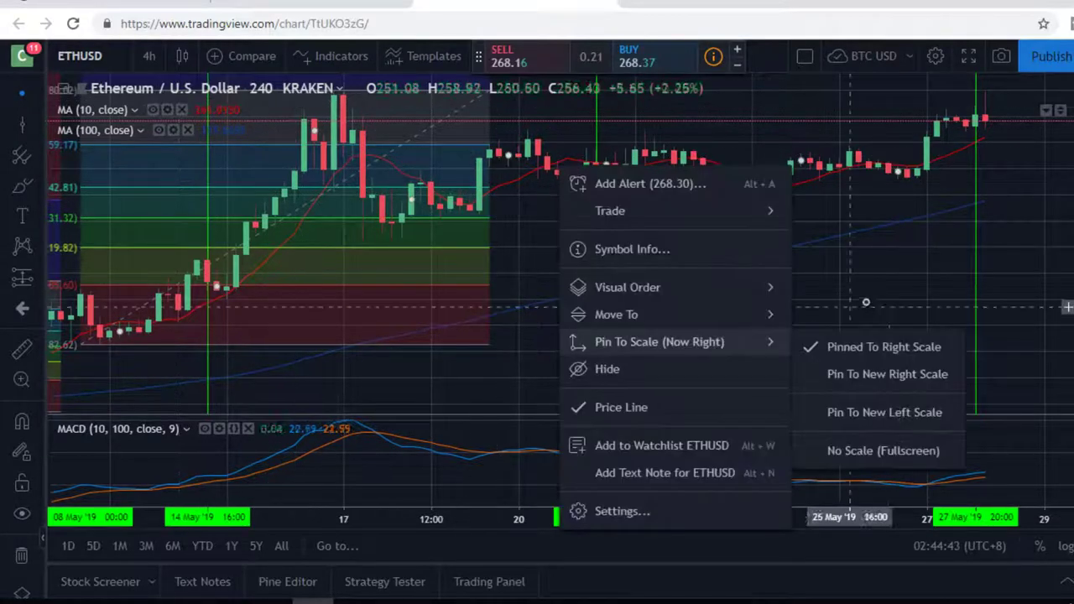
click(722, 323)
scroll(698, 331, up, 3)
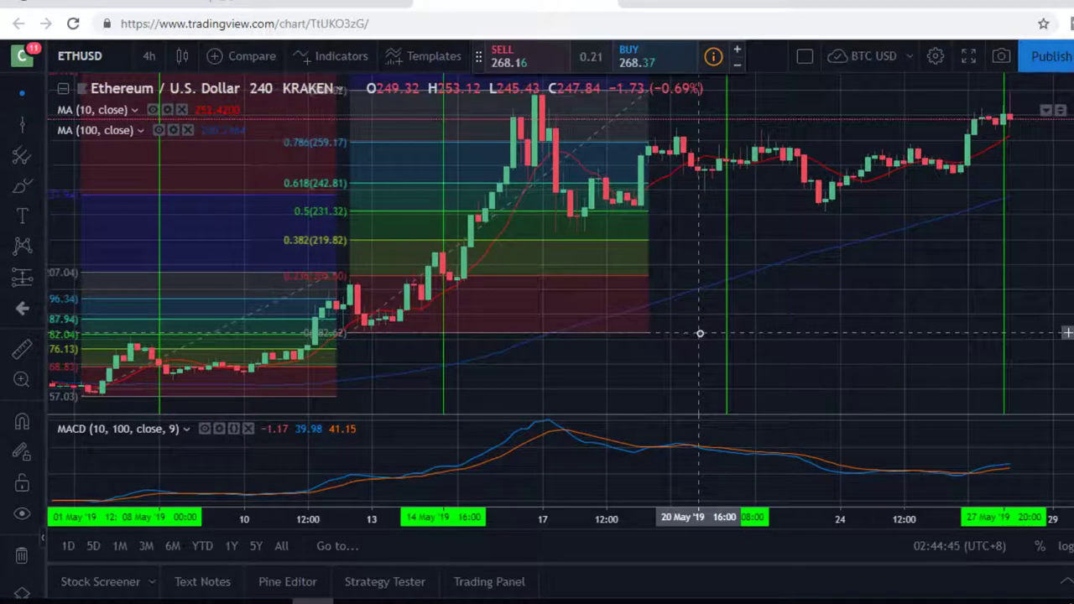
scroll(697, 330, down, 4)
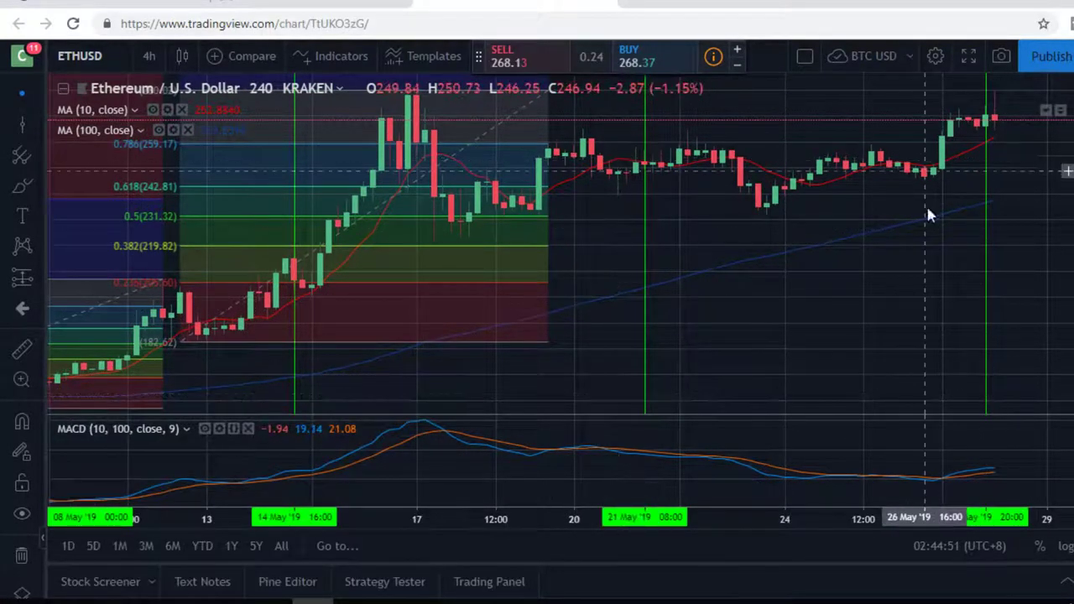
scroll(769, 279, up, 2)
scroll(772, 276, down, 3)
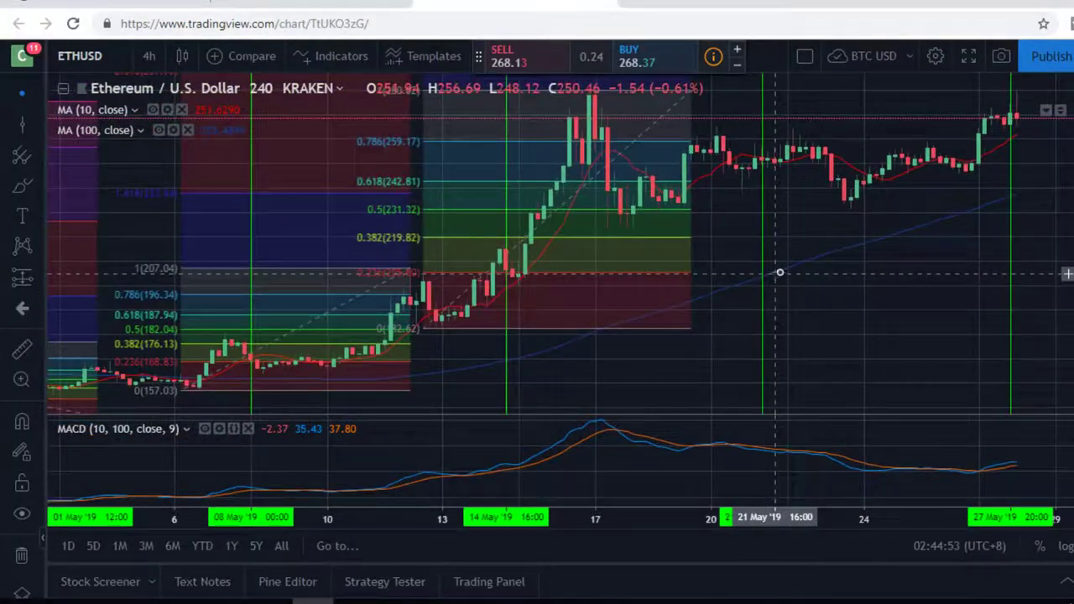
scroll(817, 266, up, 1)
right_click(817, 266)
click(777, 225)
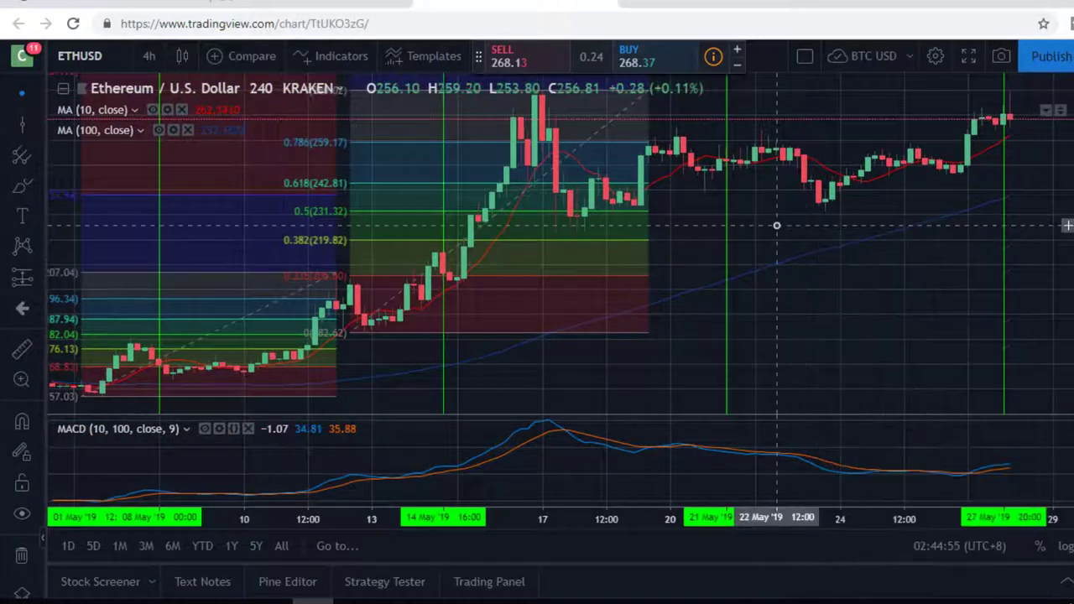
scroll(786, 306, up, 1)
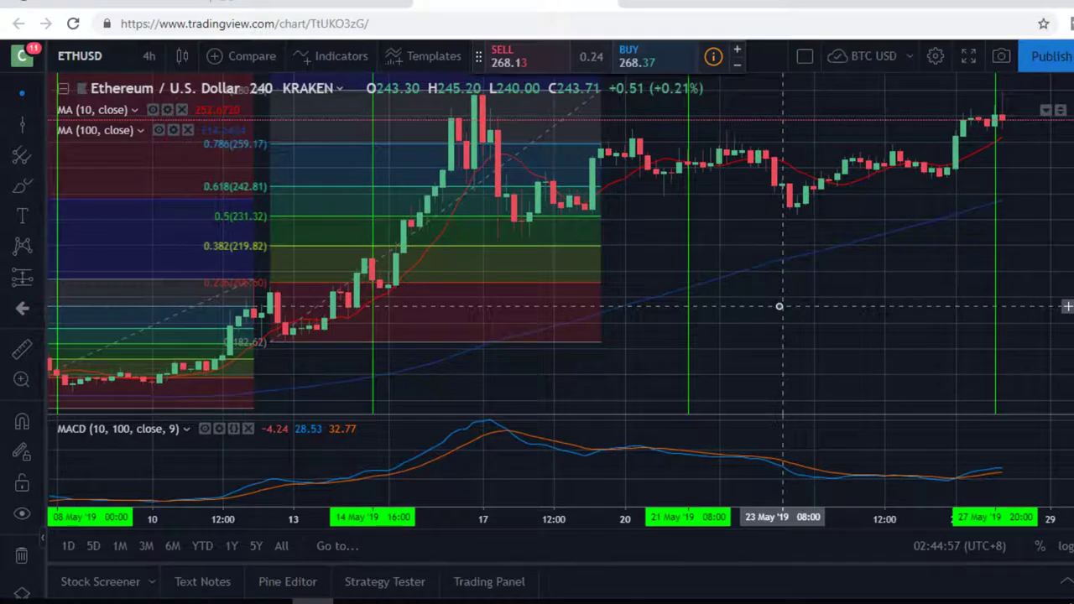
scroll(779, 306, up, 1)
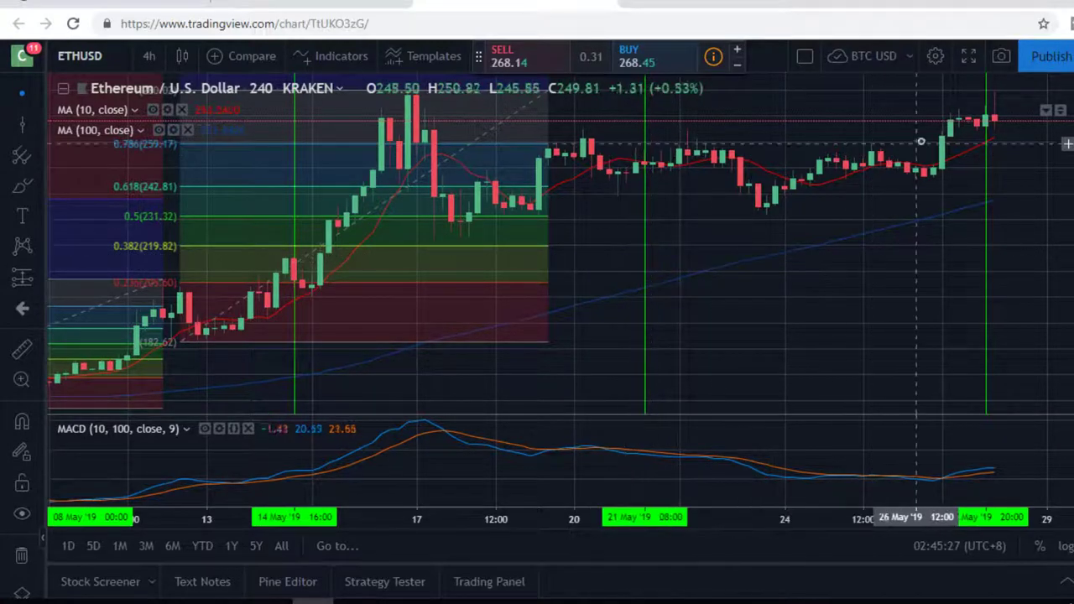
Step: Compare the latest 27–28 May candles with the 17 May peak and the pullback through 19 May
scroll(942, 220, up, 2)
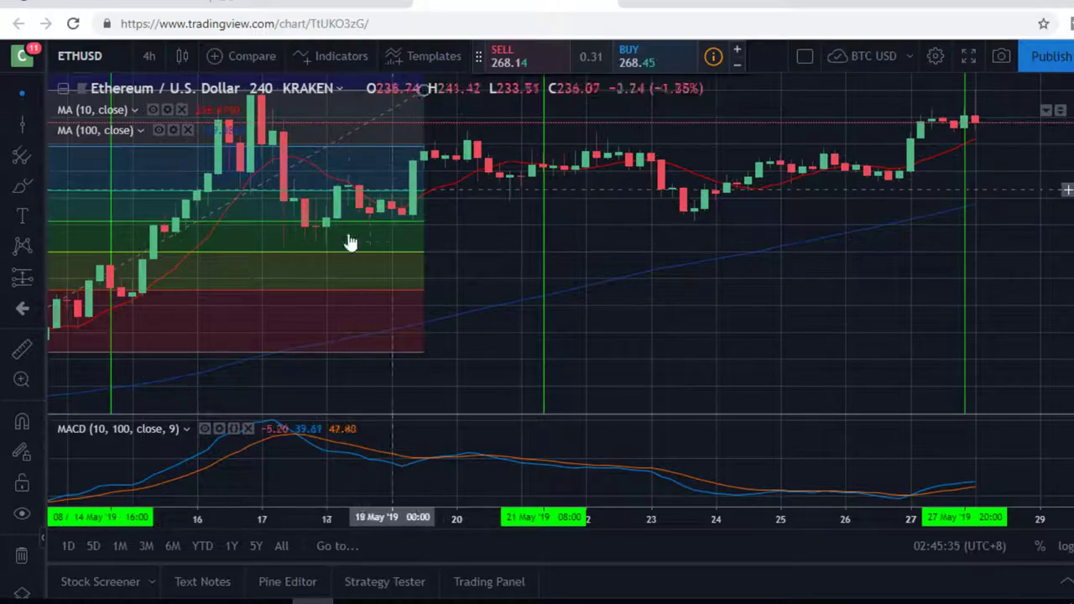
scroll(344, 311, down, 3)
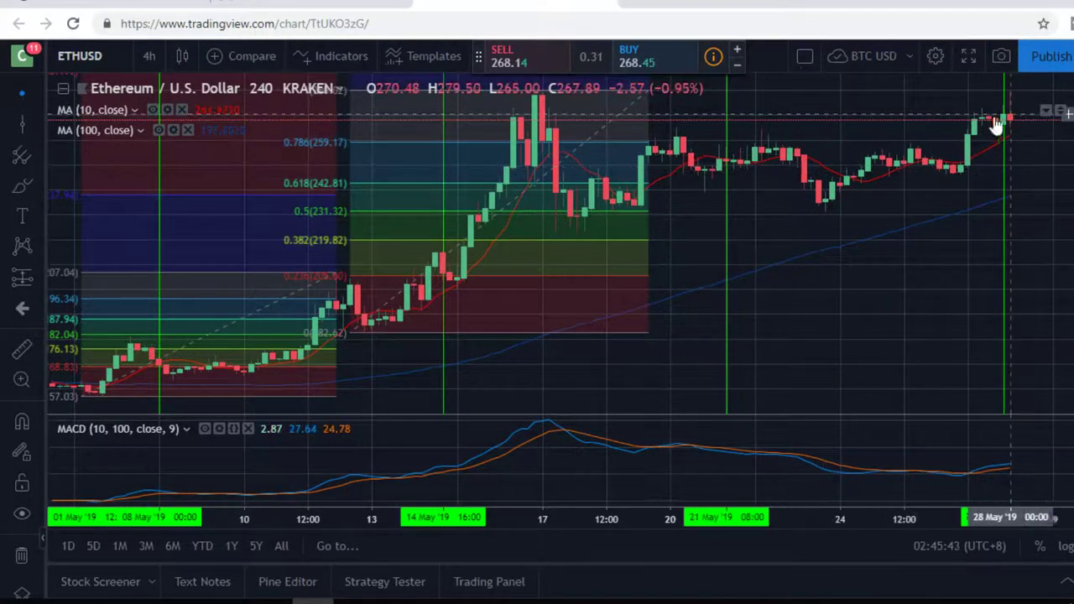
scroll(493, 132, up, 3)
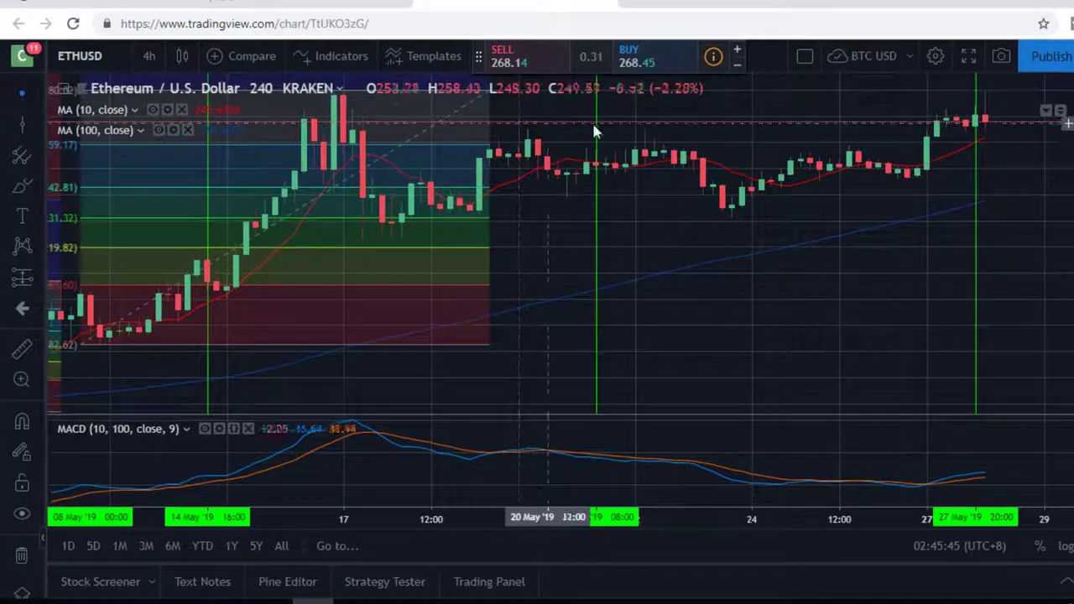
scroll(816, 138, down, 3)
scroll(814, 153, down, 2)
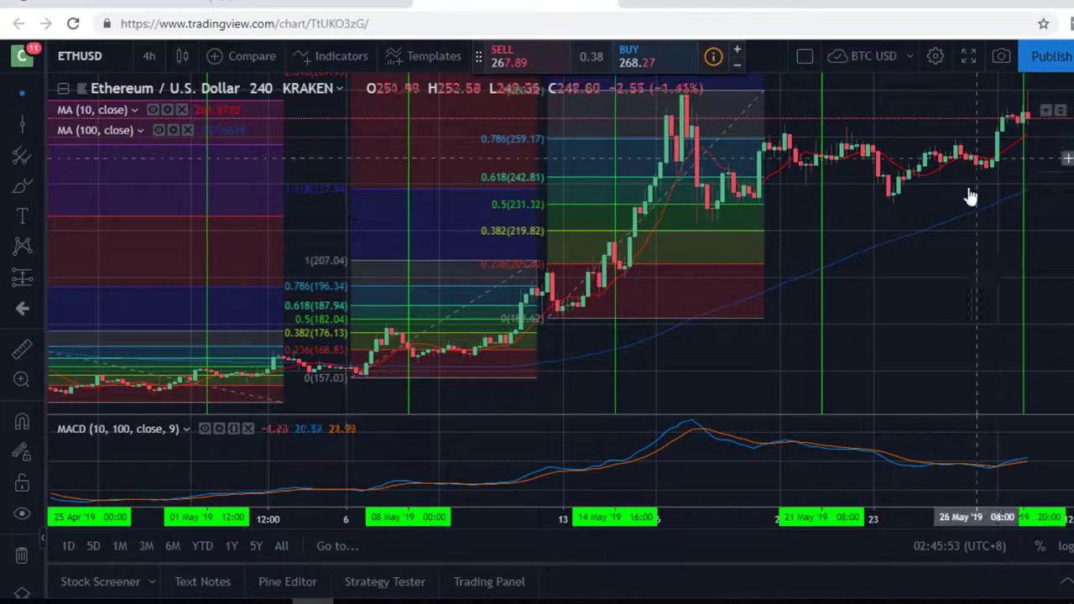
scroll(932, 291, up, 1)
scroll(932, 291, up, 2)
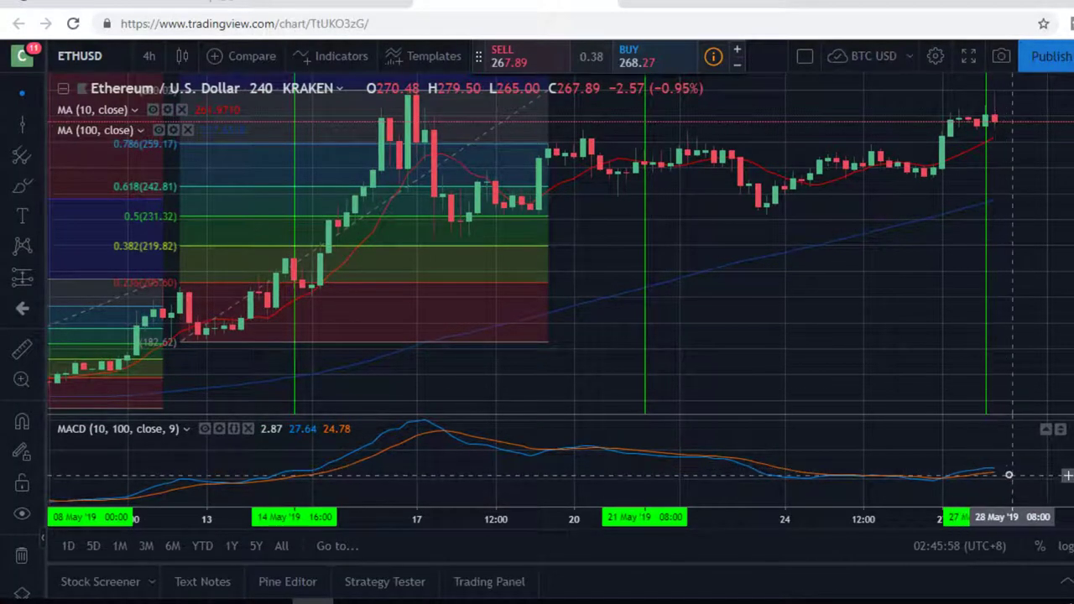
Step: Inspect the MACD and signal lines from the 27 May crossover to the 28 May 00:00 candle
scroll(1011, 476, up, 5)
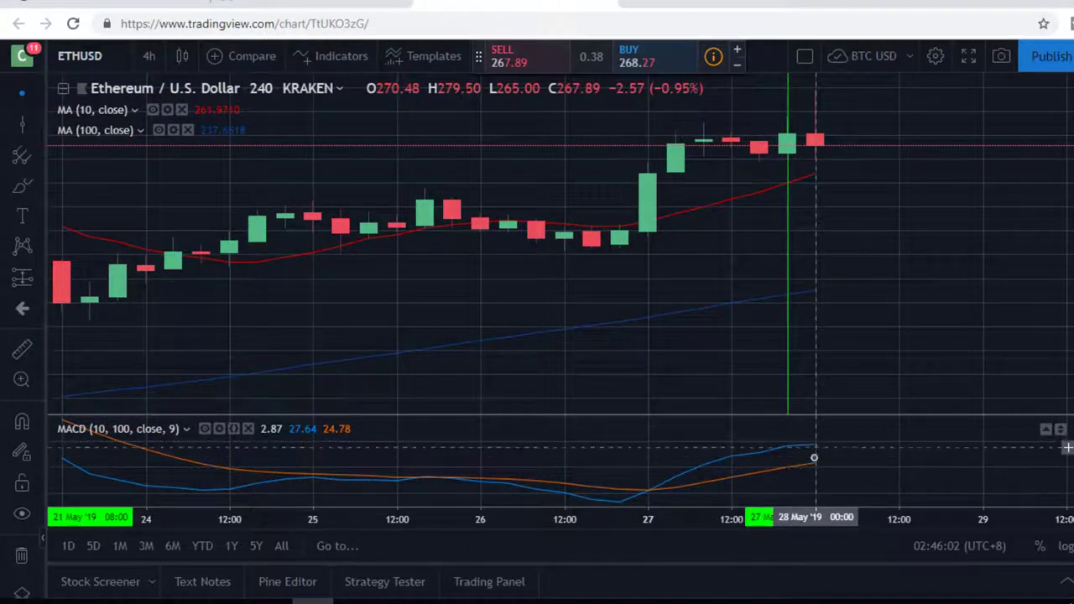
mouse_move(655, 490)
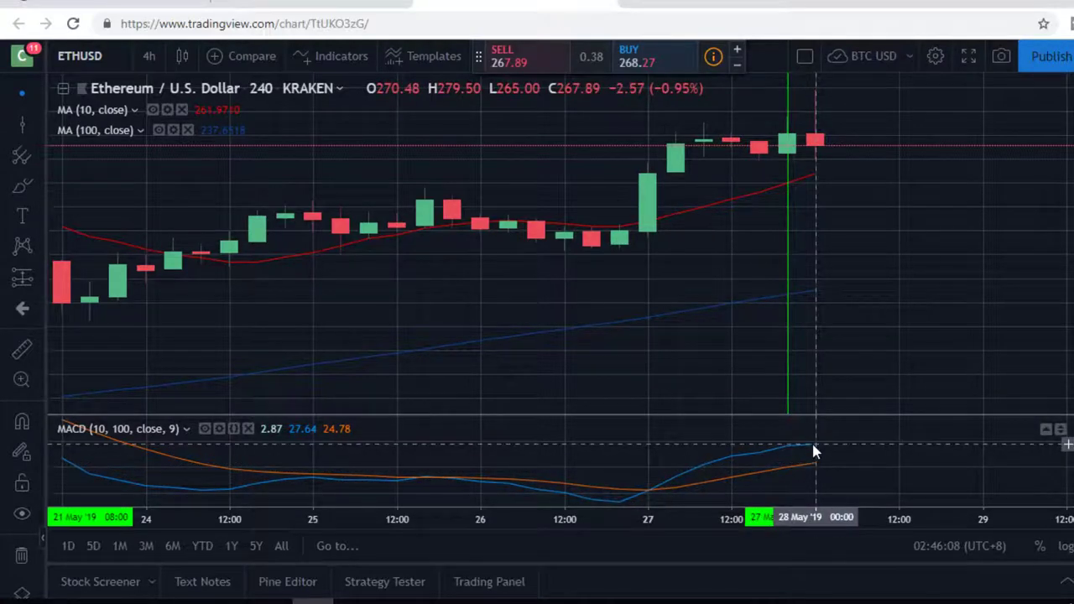
scroll(777, 405, down, 5)
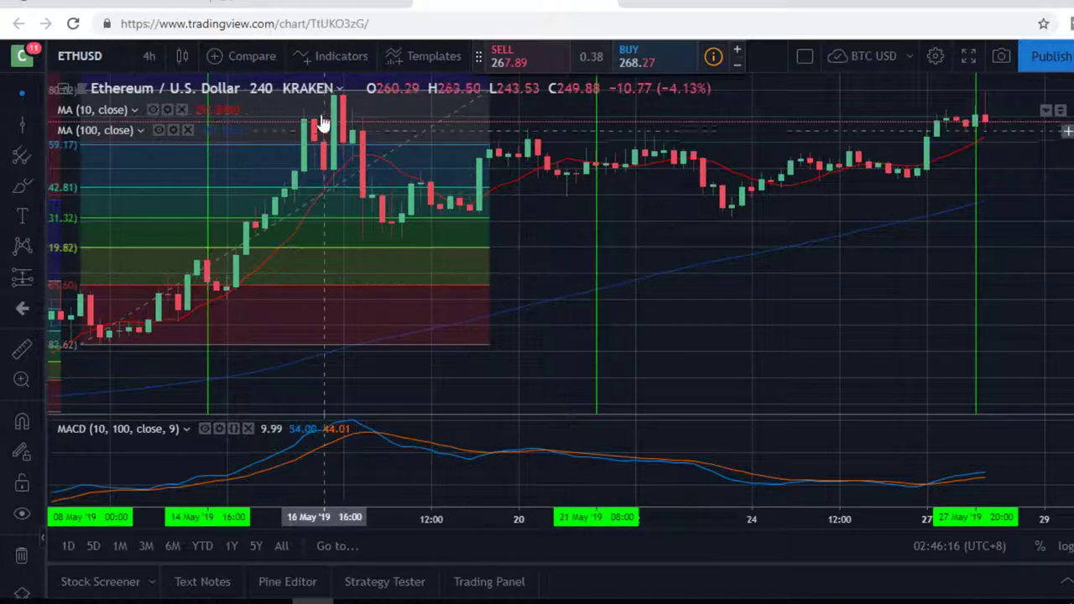
Step: Examine the ETHUSD price action from the 17 May 00:00 peak candle through the 20–26 May consolidation
scroll(322, 219, down, 3)
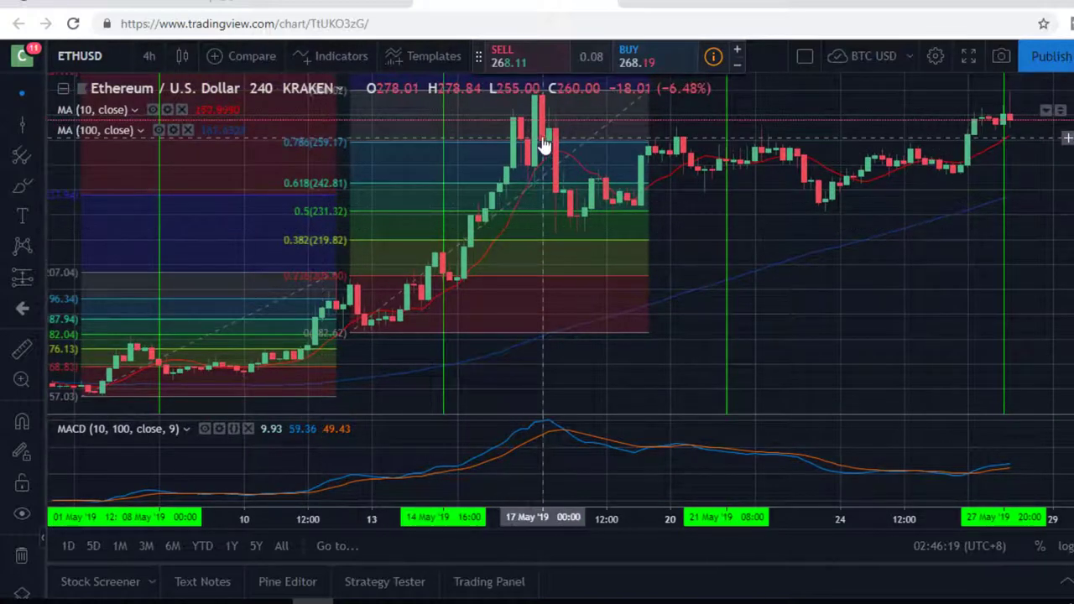
scroll(615, 323, up, 2)
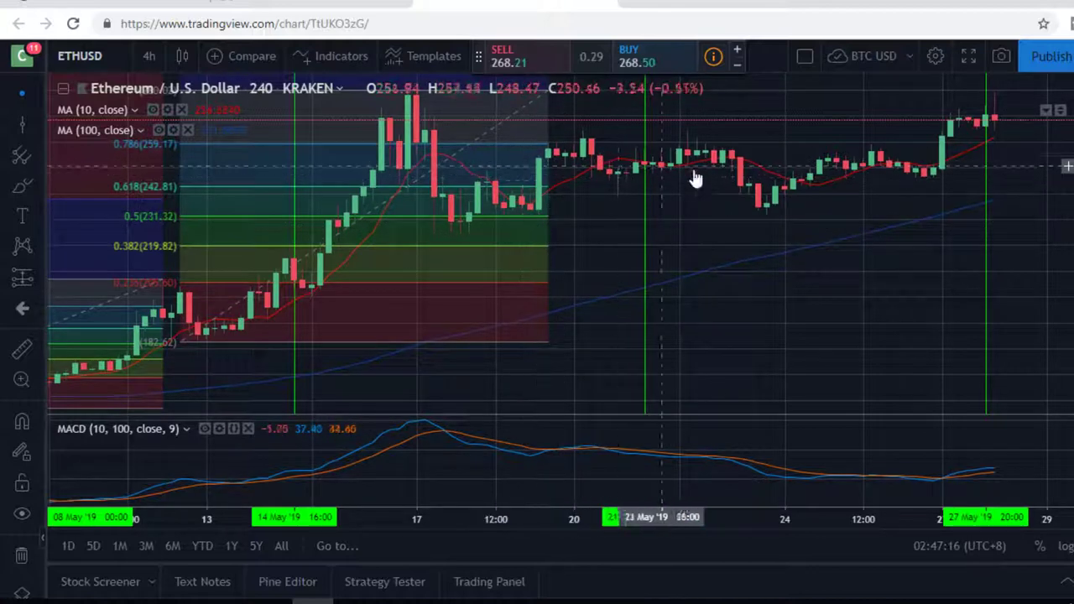
scroll(673, 320, down, 1)
scroll(673, 319, down, 1)
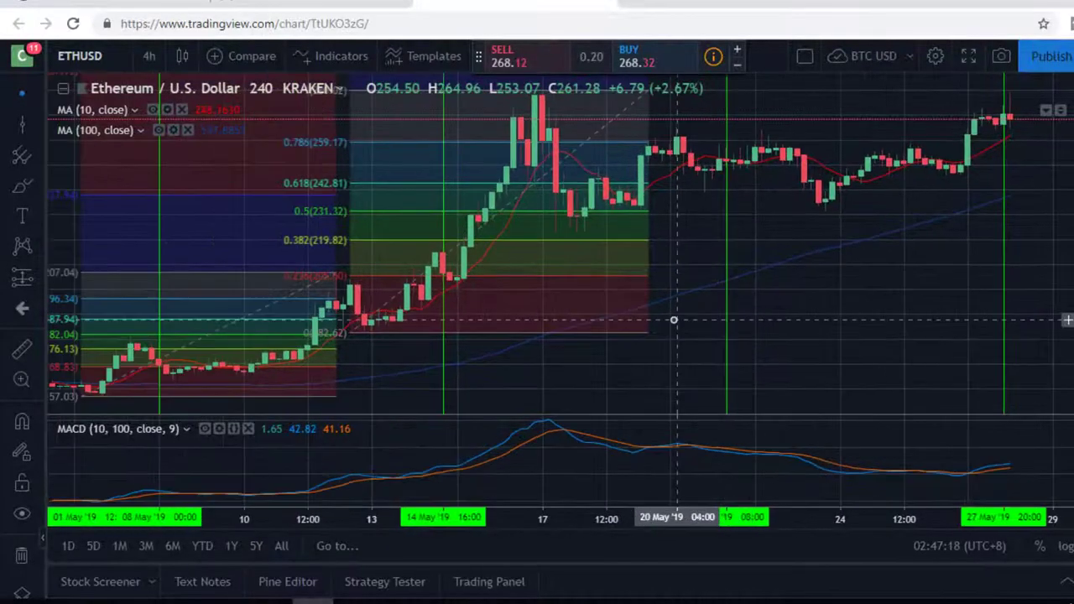
scroll(672, 319, up, 2)
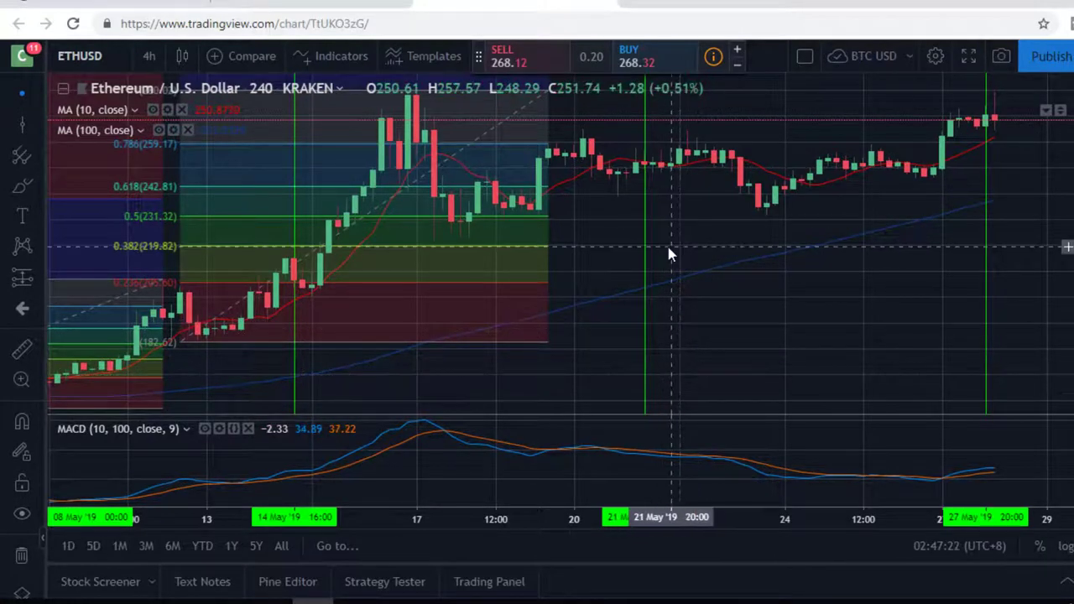
scroll(700, 306, up, 1)
scroll(697, 320, down, 1)
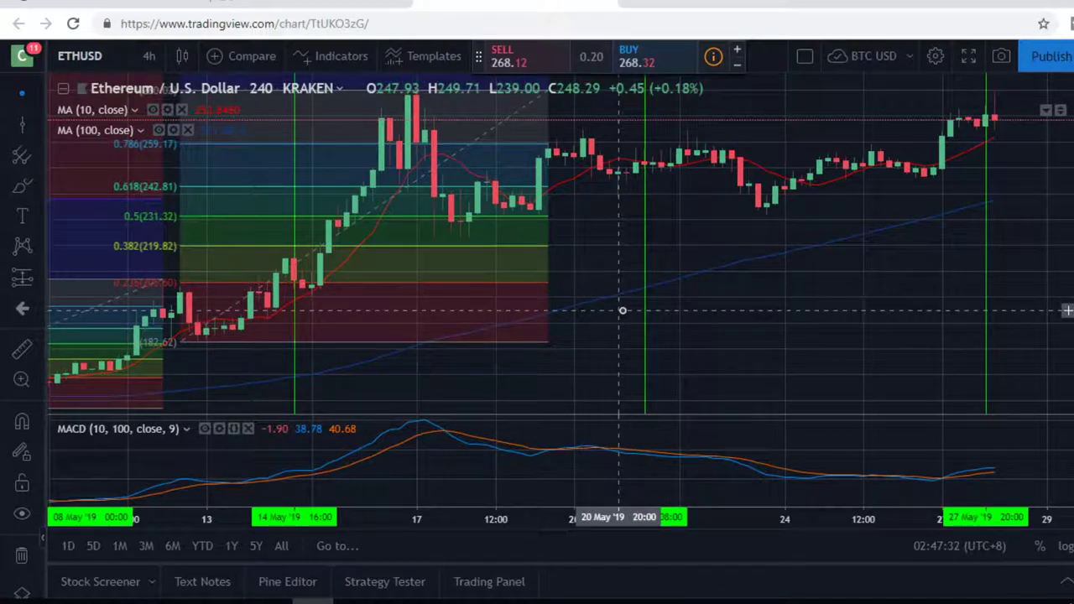
right_click(627, 259)
click(935, 298)
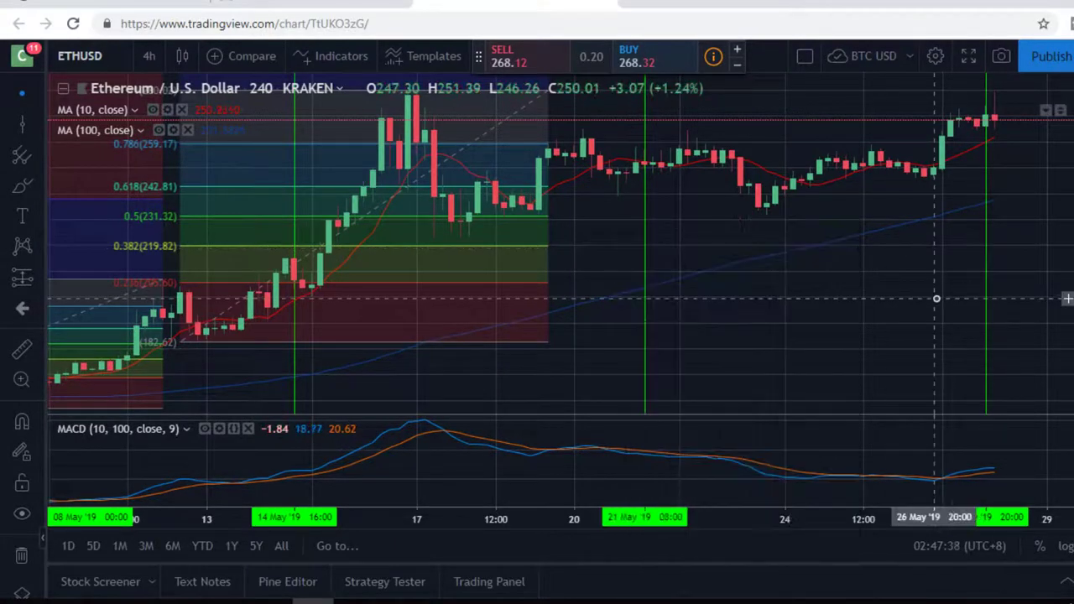